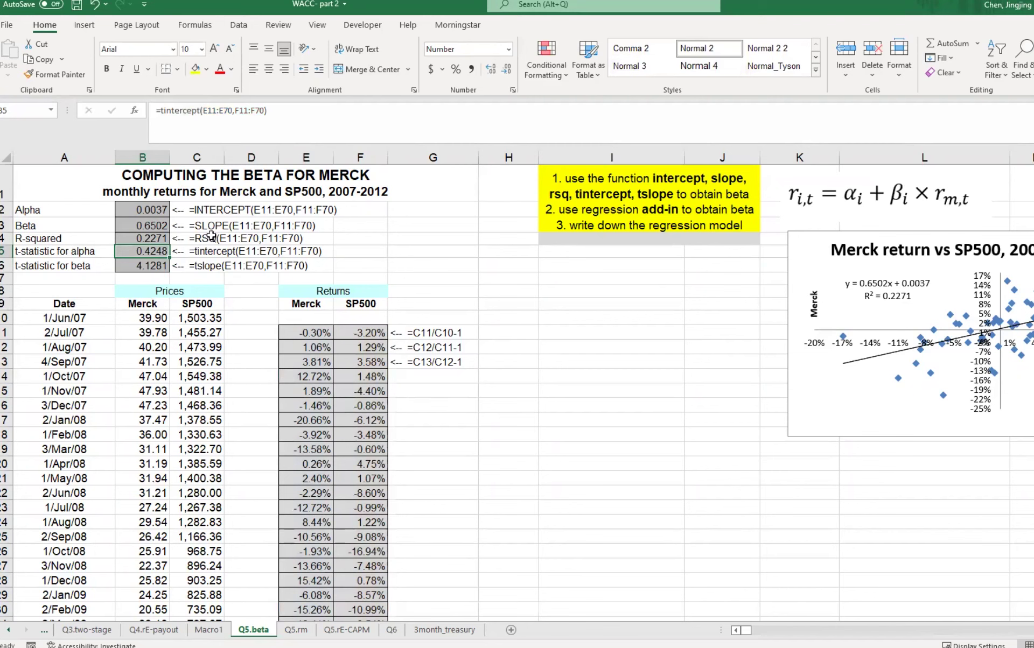
Step: Inspect the t-statistic for alpha formula in B5 and bring up the VBA code of the tintercept and tslope functions in Module1
{"action": "double_click", "coordinate": [147, 252]}
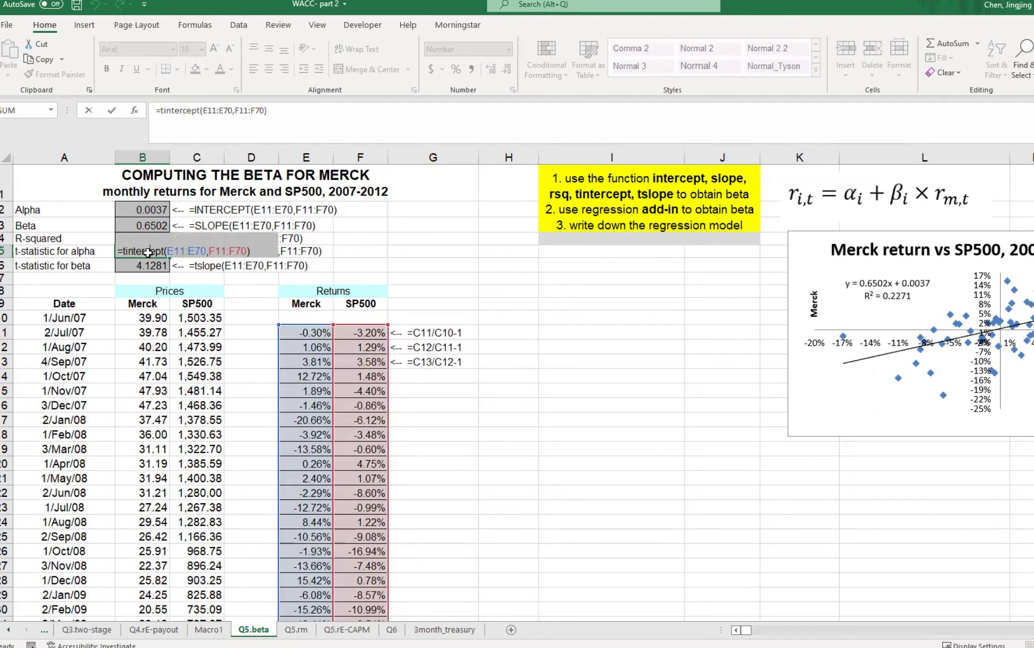
{"action": "key", "text": "Return"}
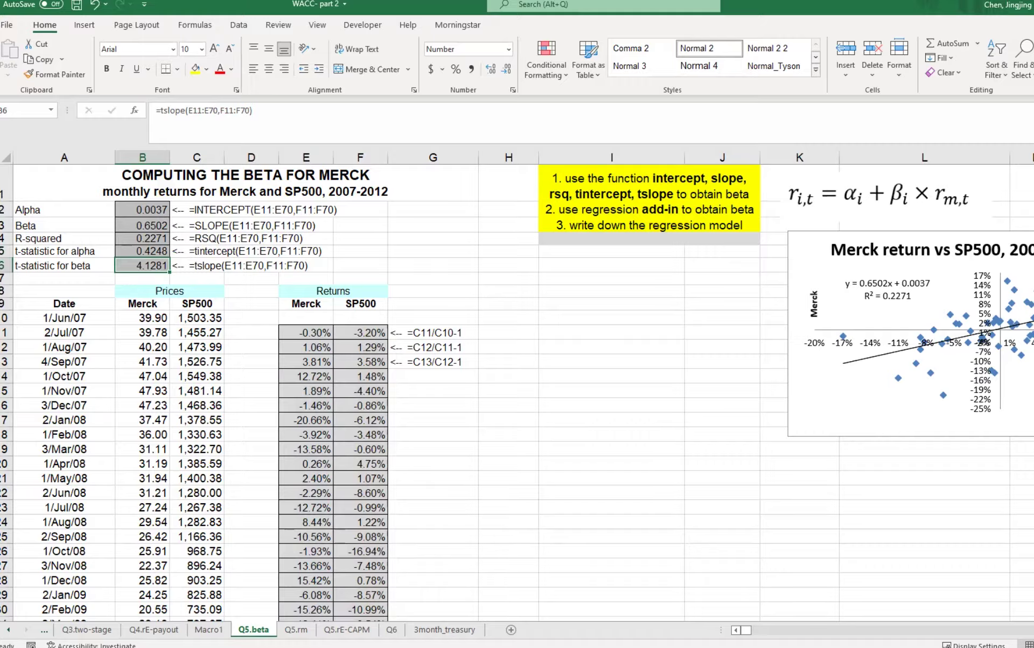
{"action": "key", "text": "alt+F11"}
{"action": "scroll", "coordinate": [389, 259], "scroll_direction": "up", "scroll_amount": 5}
{"action": "left_click", "coordinate": [390, 260]}
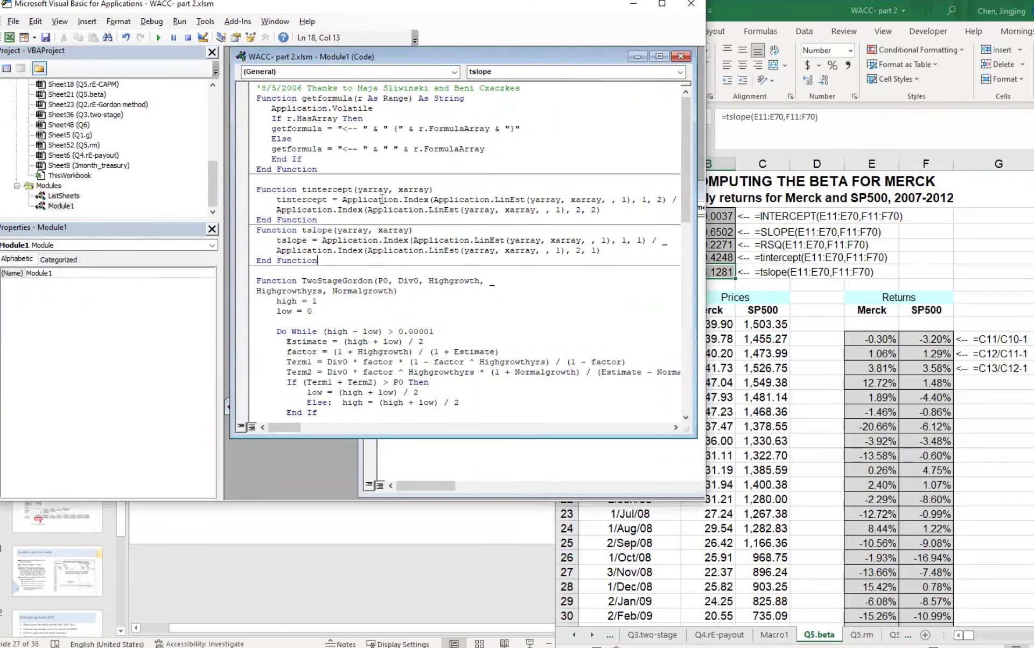
Step: Examine the Index and LinEst calls and their arguments in the first line of the tintercept function
{"action": "left_click_drag", "start_coordinate": [404, 199], "coordinate": [423, 199]}
{"action": "left_click_drag", "start_coordinate": [305, 189], "coordinate": [431, 200]}
{"action": "left_click_drag", "start_coordinate": [494, 199], "coordinate": [525, 196]}
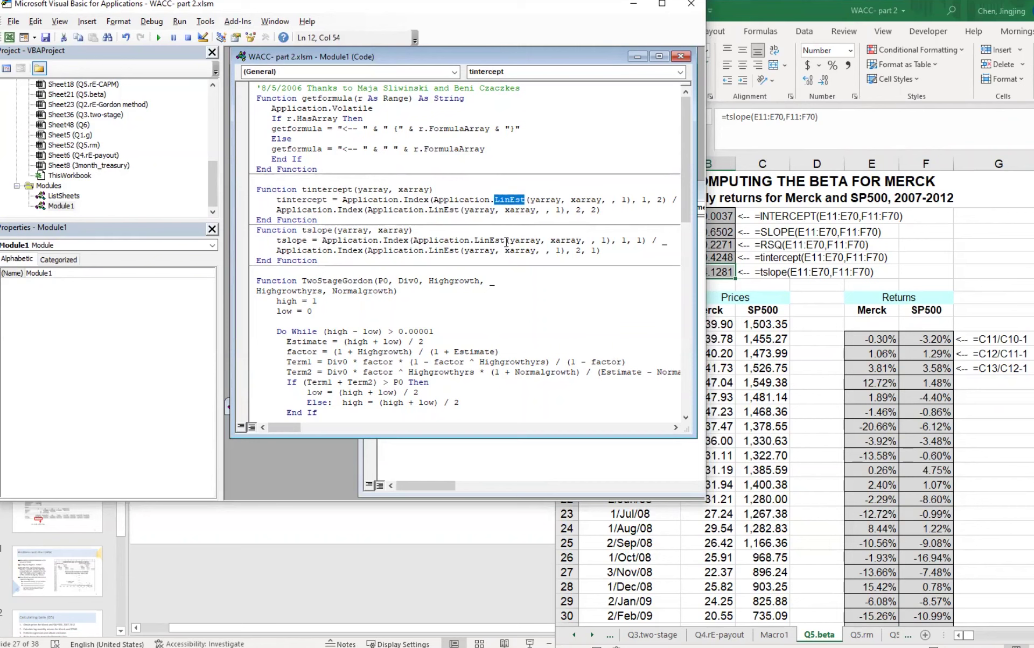
{"action": "left_click_drag", "start_coordinate": [405, 200], "coordinate": [426, 200]}
{"action": "left_click", "coordinate": [426, 209]}
{"action": "left_click_drag", "start_coordinate": [499, 199], "coordinate": [520, 198]}
{"action": "left_click", "coordinate": [520, 199]}
{"action": "left_click_drag", "start_coordinate": [667, 200], "coordinate": [612, 199]}
{"action": "left_click", "coordinate": [622, 201]}
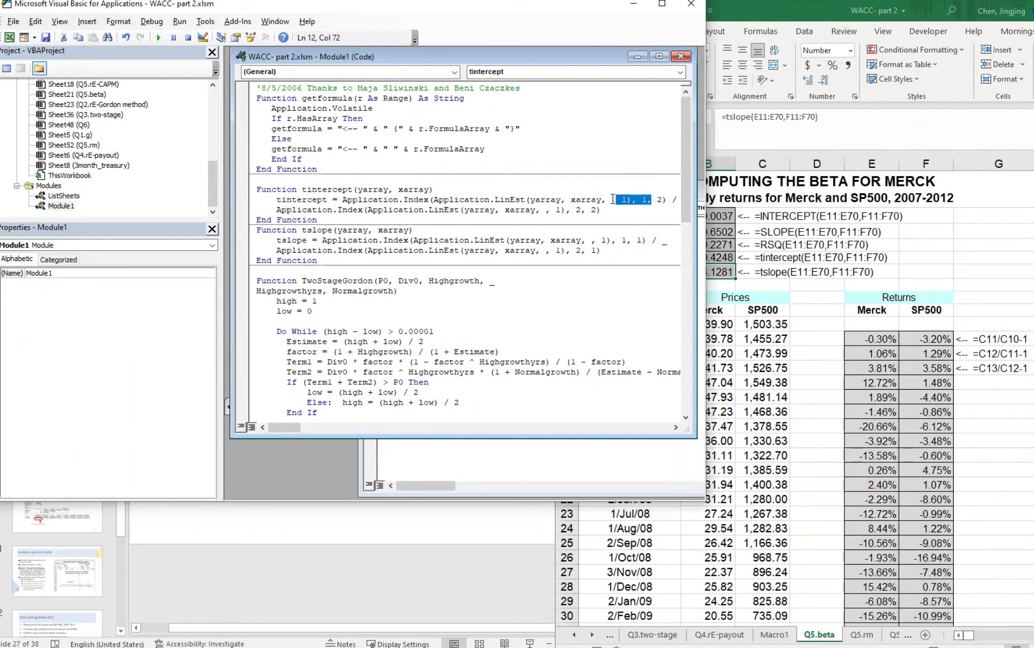
Step: Examine how tintercept divides one Index(LinEst) expression by the second one on the following line
{"action": "left_click_drag", "start_coordinate": [394, 199], "coordinate": [594, 215]}
{"action": "left_click_drag", "start_coordinate": [531, 210], "coordinate": [574, 210]}
{"action": "left_click_drag", "start_coordinate": [423, 200], "coordinate": [603, 199]}
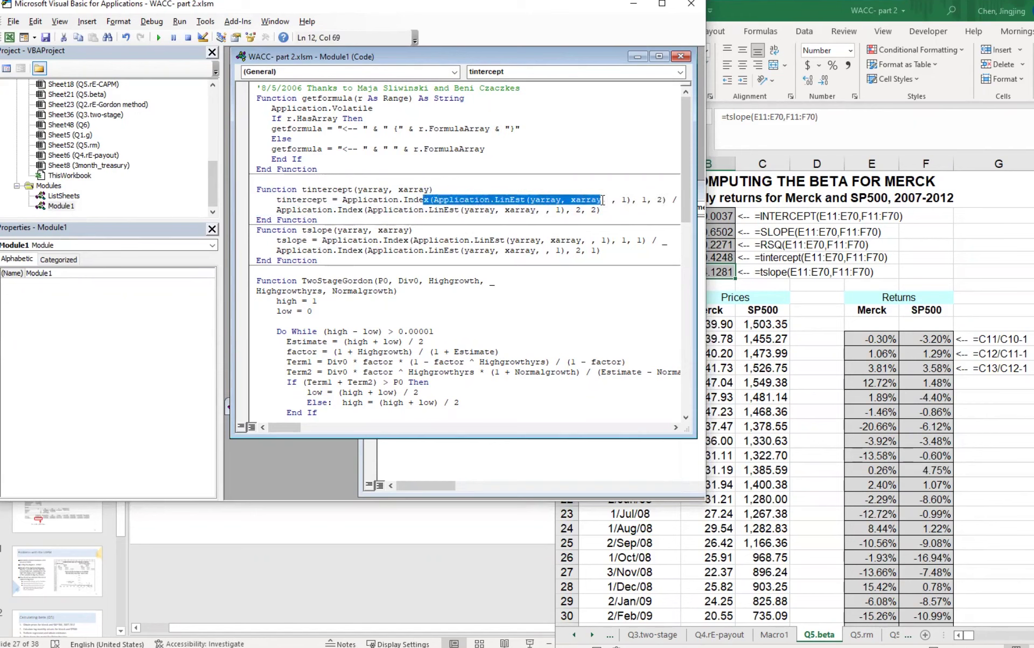
{"action": "left_click", "coordinate": [466, 199]}
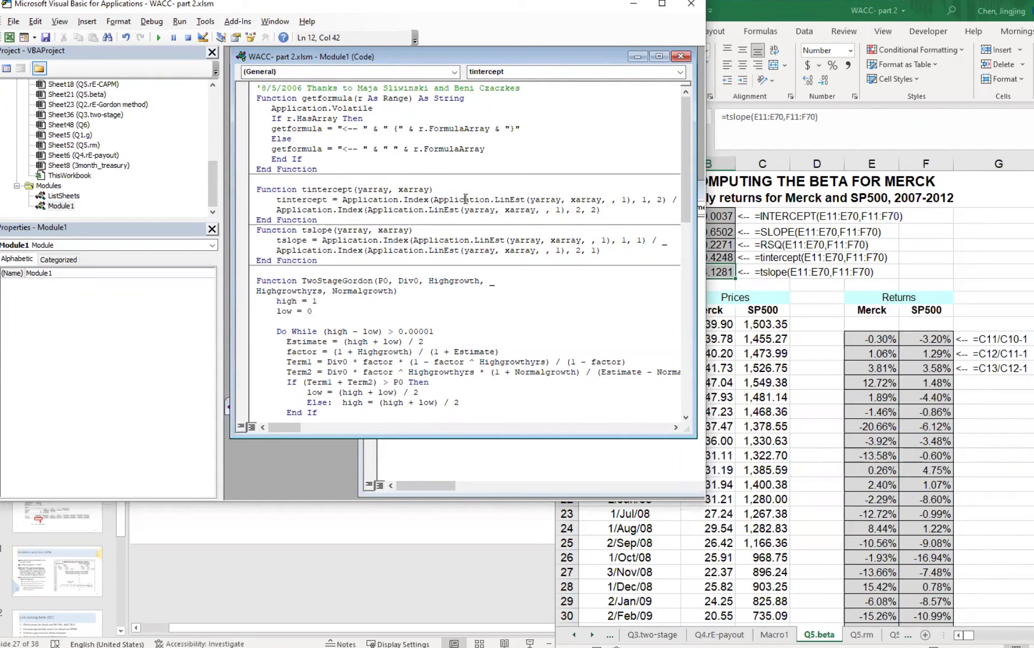
{"action": "left_click_drag", "start_coordinate": [443, 199], "coordinate": [577, 198]}
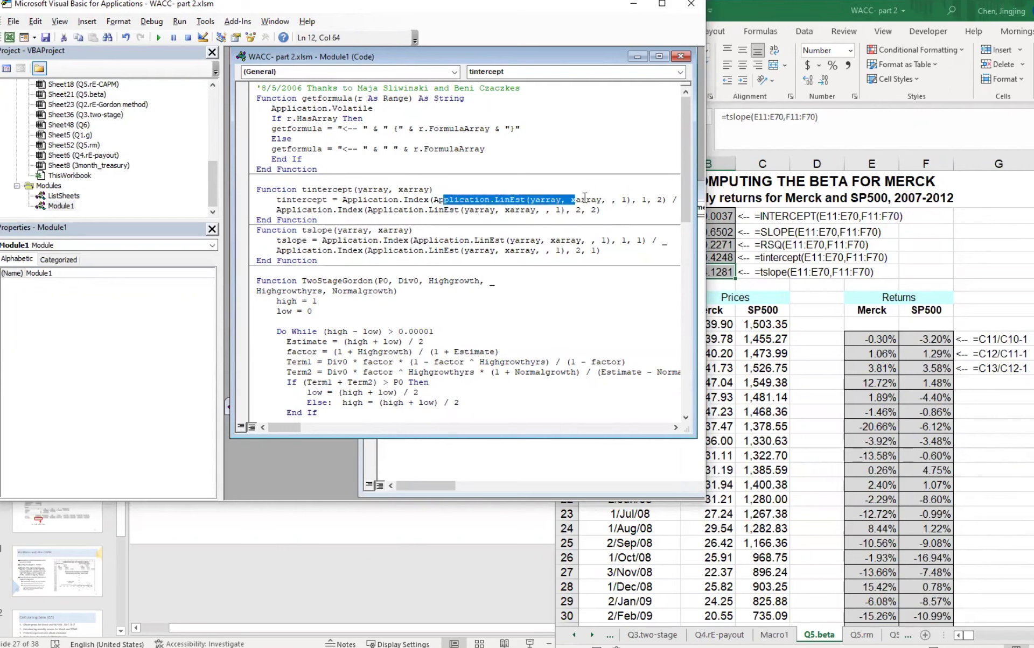
{"action": "left_click_drag", "start_coordinate": [341, 210], "coordinate": [530, 210]}
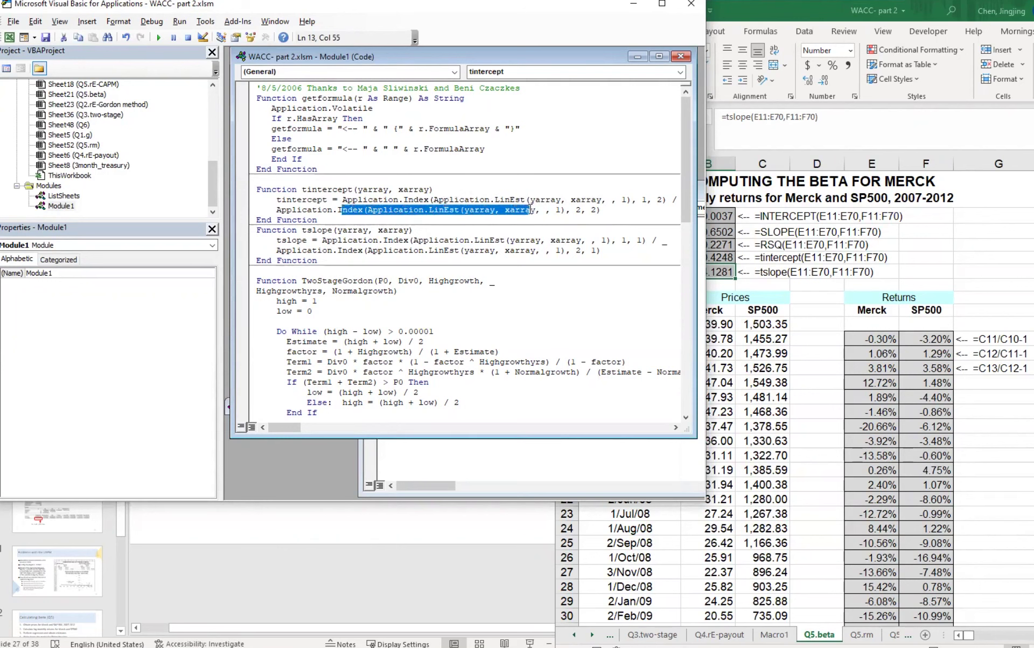
{"action": "left_click_drag", "start_coordinate": [333, 200], "coordinate": [285, 203]}
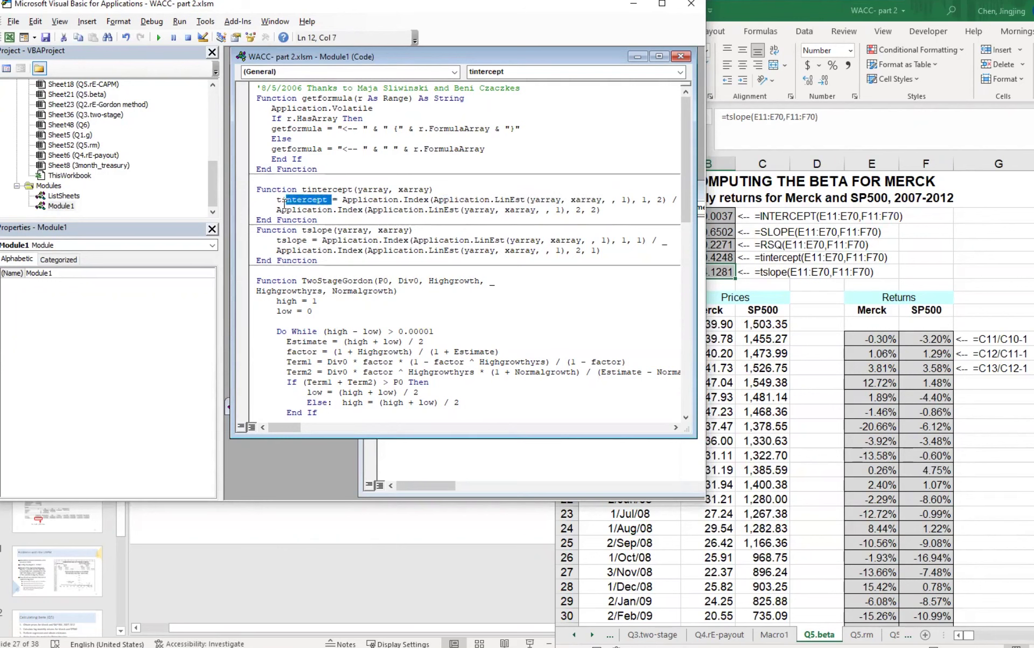
{"action": "left_click", "coordinate": [311, 200]}
{"action": "left_click", "coordinate": [395, 210]}
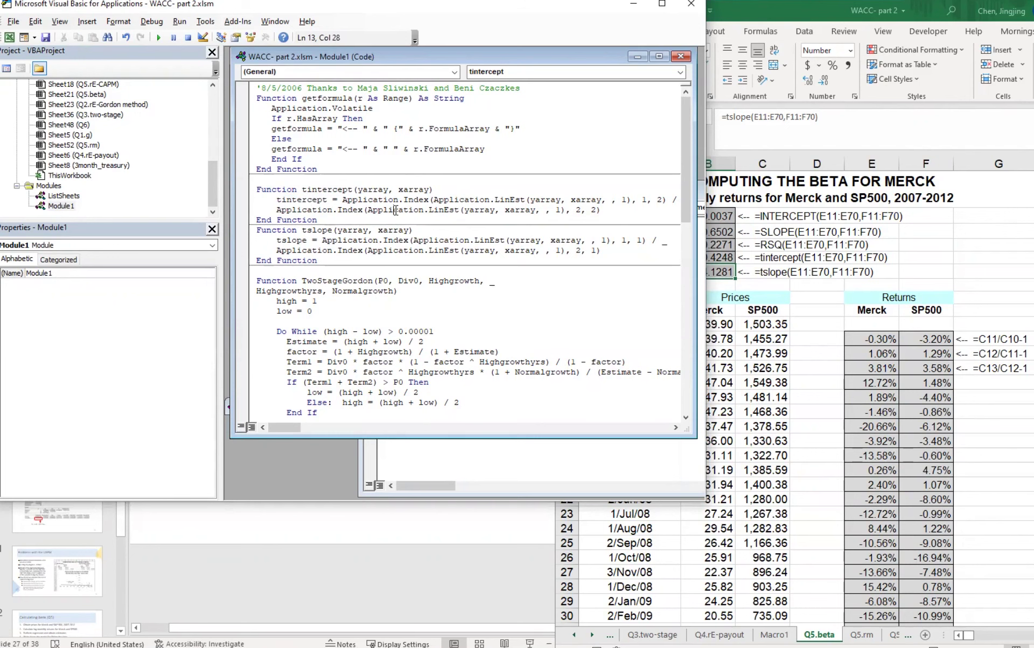
Step: Return to the Q5.beta worksheet and review the tintercept and tslope formulas in B5 and B6
{"action": "left_click", "coordinate": [762, 269]}
{"action": "left_click", "coordinate": [711, 255]}
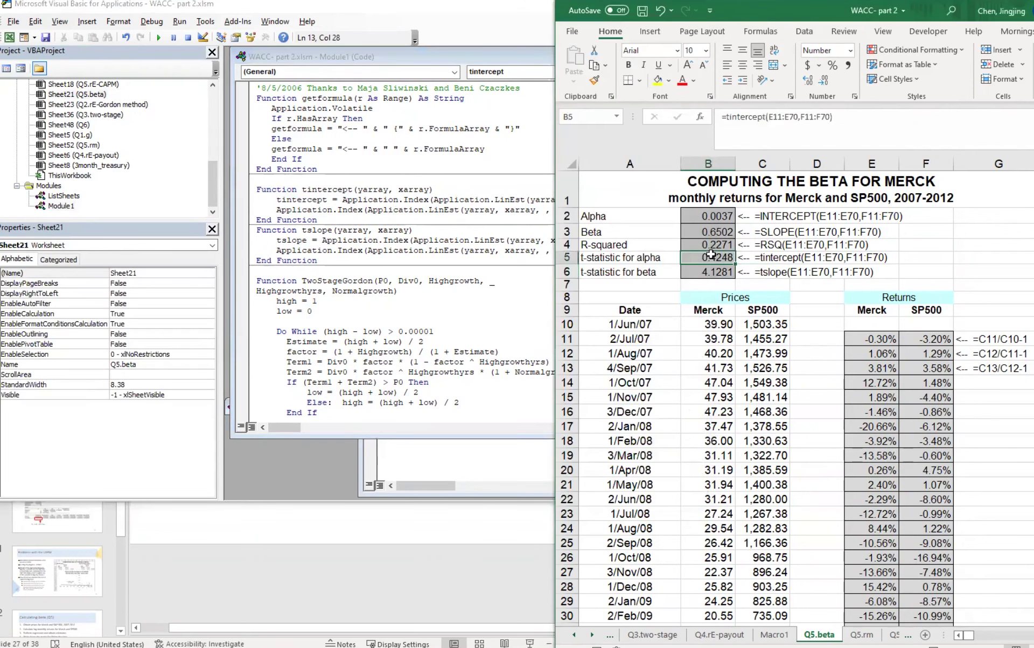
{"action": "left_click", "coordinate": [716, 268], "text": "ctrl"}
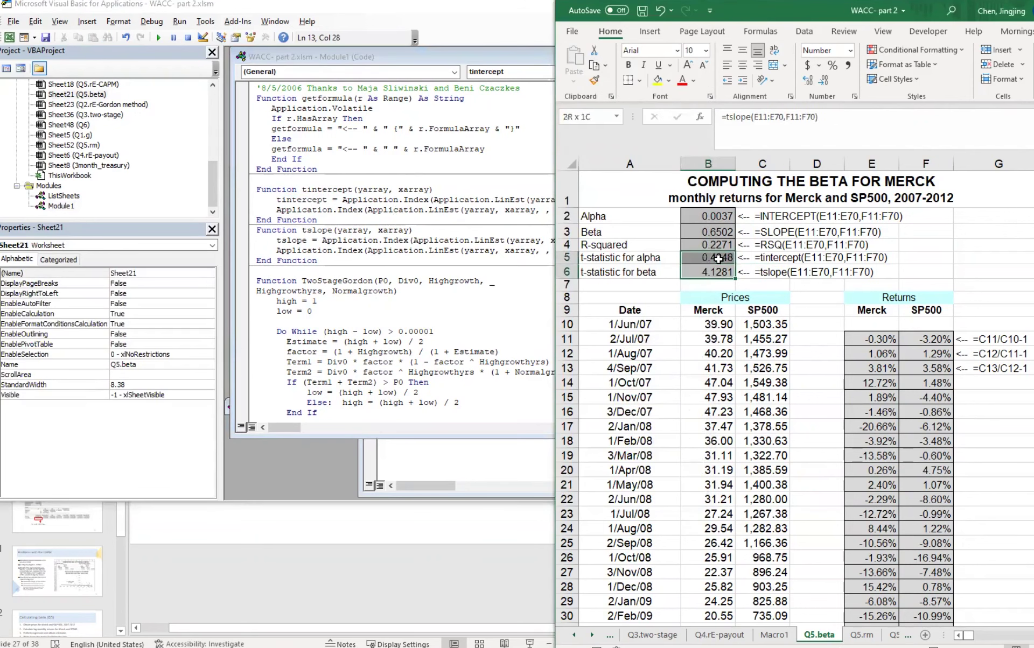
{"action": "left_click", "coordinate": [740, 272]}
{"action": "left_click", "coordinate": [705, 262]}
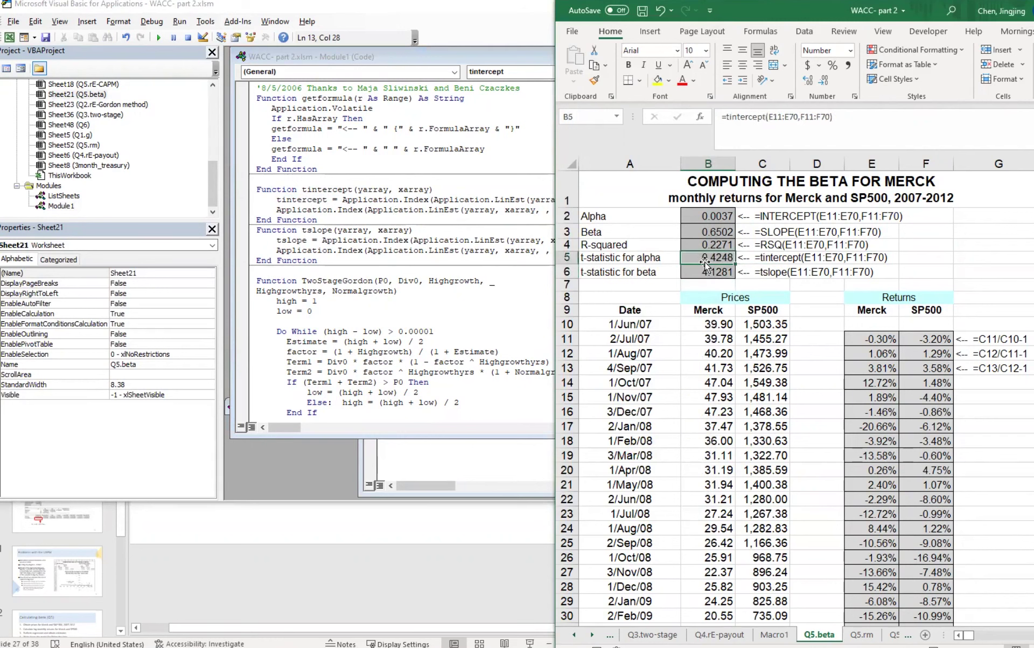
{"action": "left_click", "coordinate": [710, 272]}
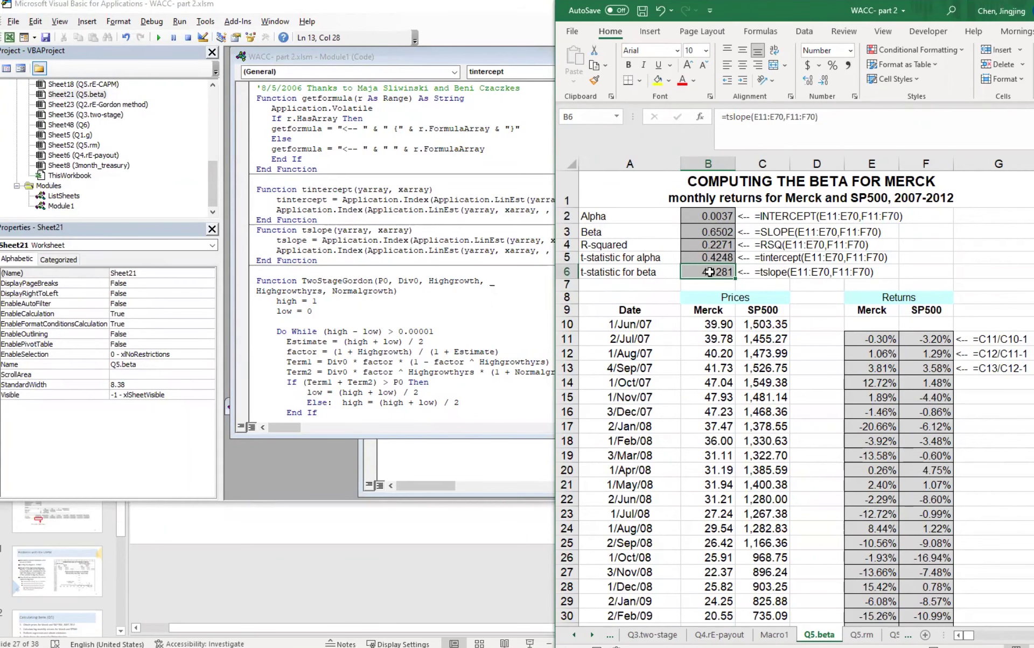
Step: Compare the alpha and beta estimates in B2 and B3 with their t-statistics, and review the R-squared formula in B4
{"action": "left_click", "coordinate": [721, 229]}
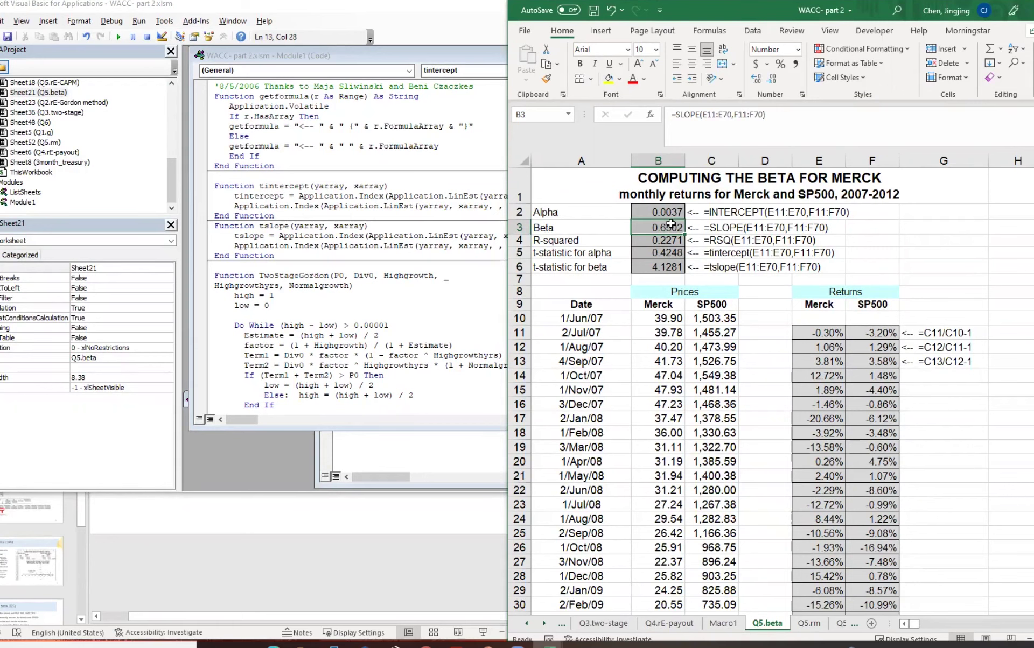
{"action": "left_click", "coordinate": [672, 274]}
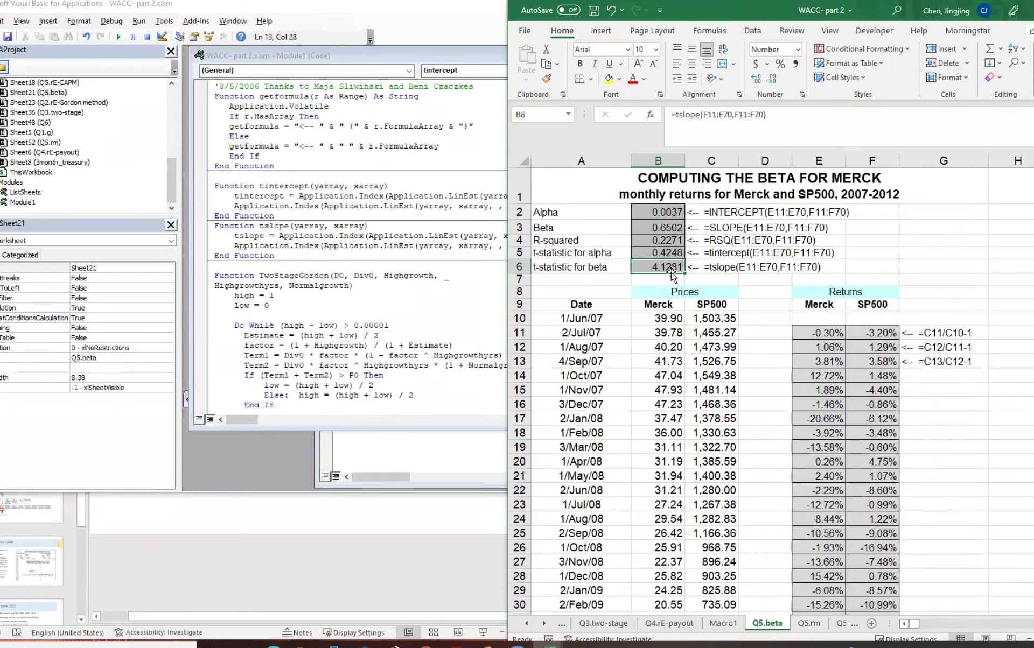
{"action": "left_click", "coordinate": [670, 226]}
{"action": "left_click", "coordinate": [671, 254]}
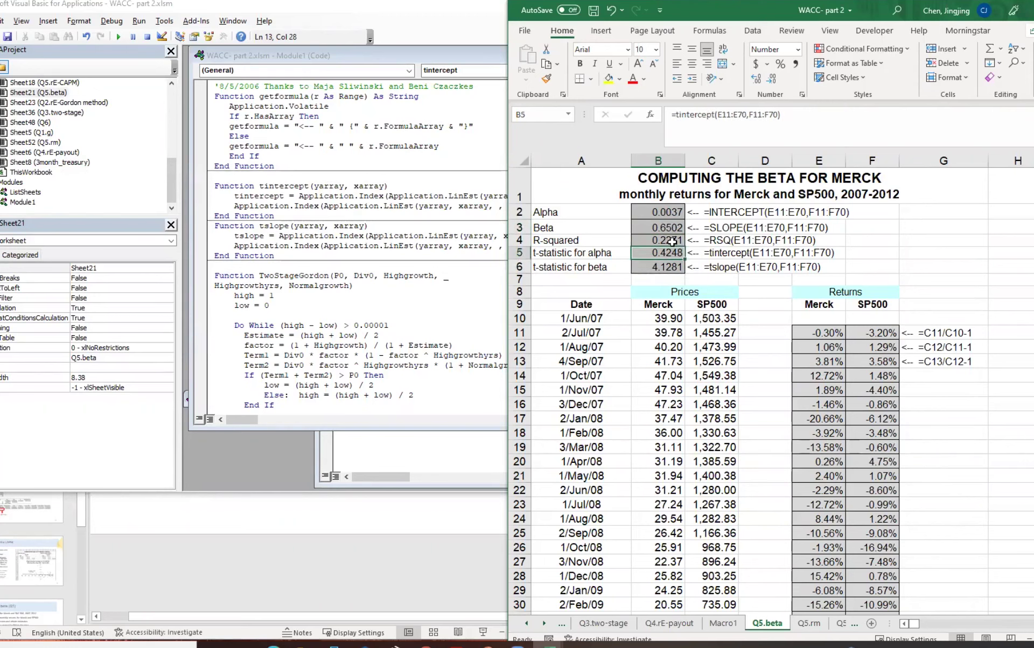
{"action": "left_click", "coordinate": [669, 211]}
{"action": "left_click", "coordinate": [651, 253]}
{"action": "left_click", "coordinate": [675, 212]}
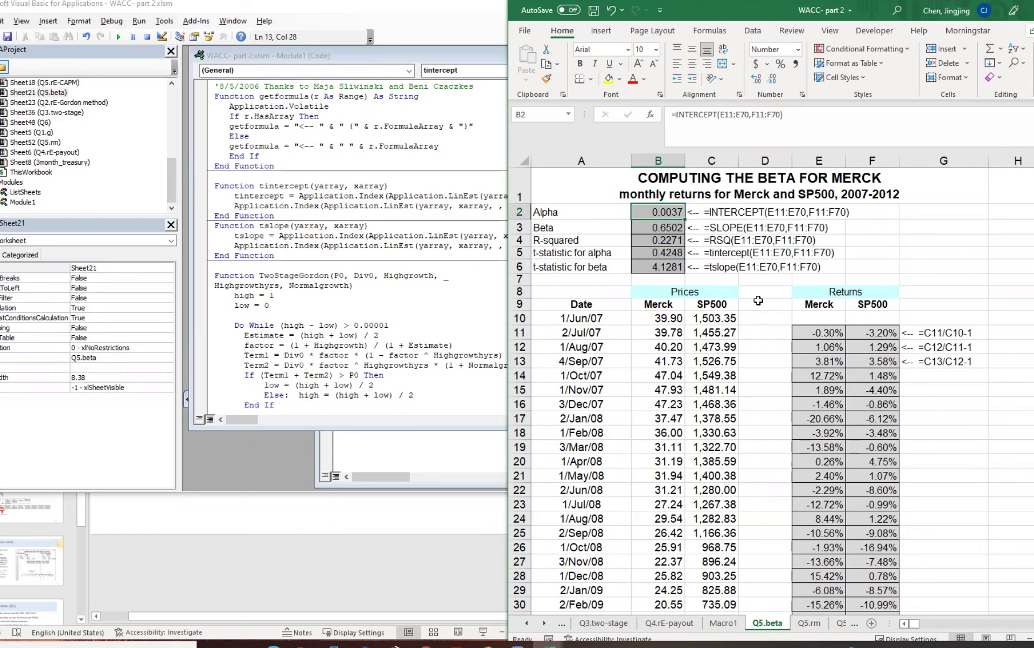
{"action": "left_click", "coordinate": [848, 266]}
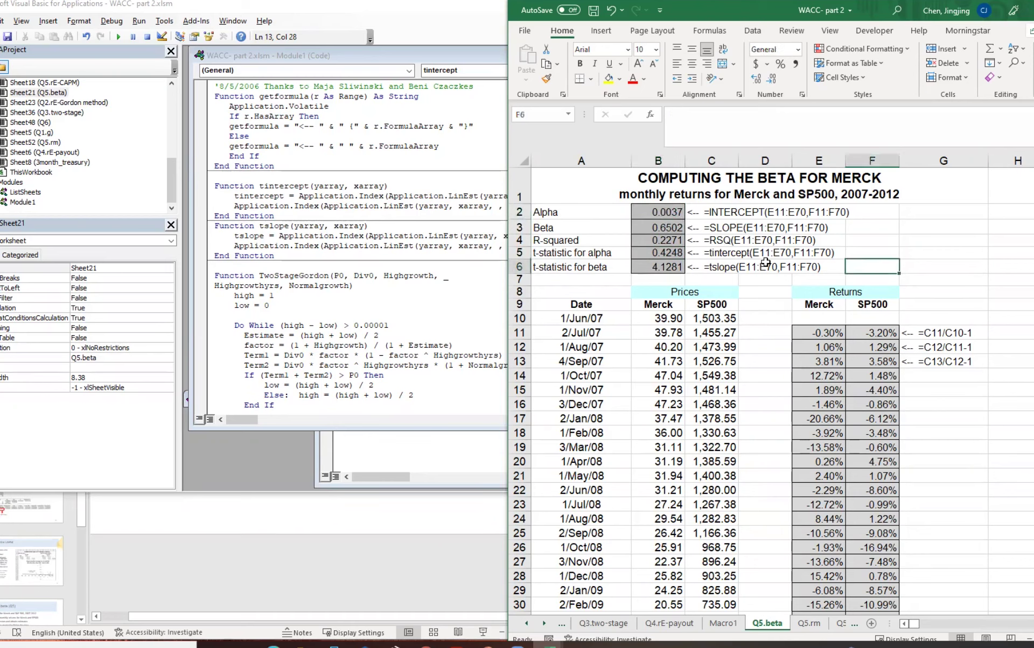
{"action": "left_click", "coordinate": [657, 229]}
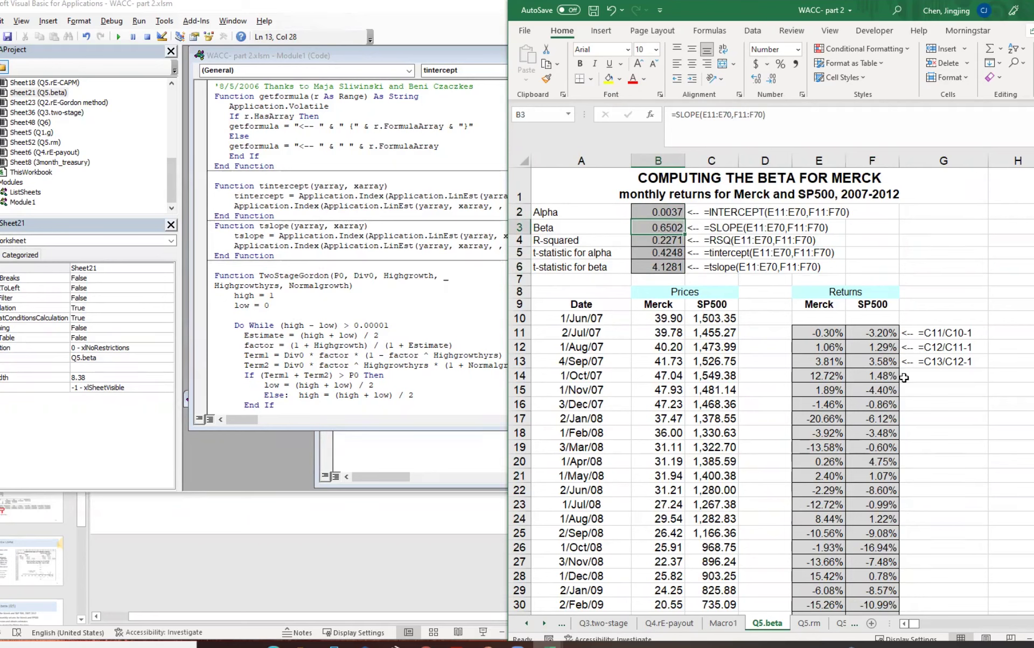
{"action": "left_click", "coordinate": [679, 242]}
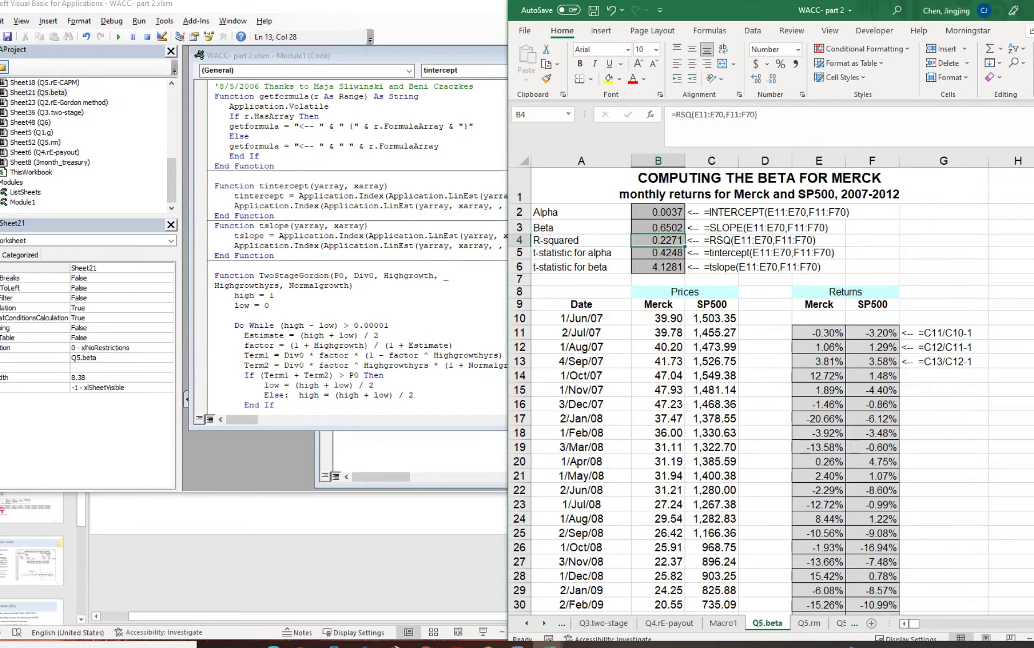
Step: Maximize the workbook window, review the regression add-in instruction, and select the empty cell I11
{"action": "key", "text": "super+Up"}
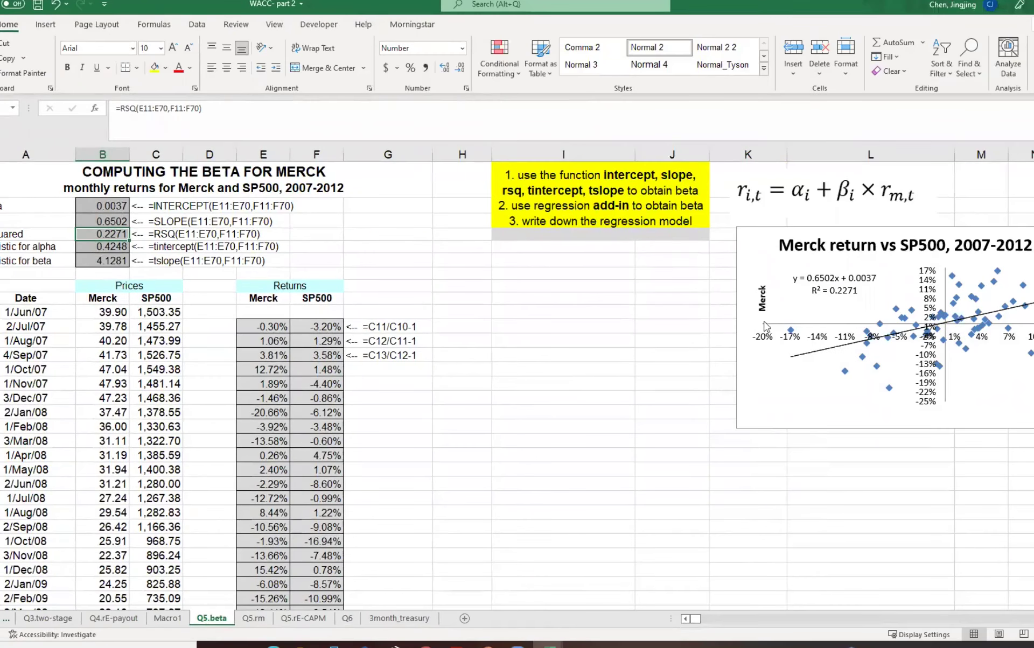
{"action": "left_click", "coordinate": [578, 209]}
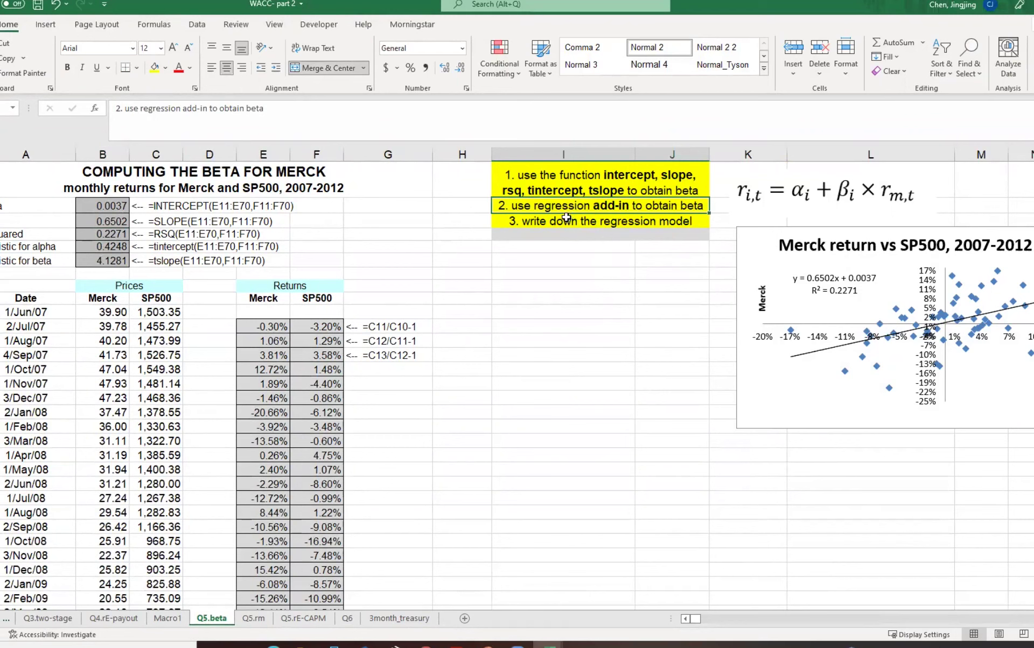
{"action": "left_click", "coordinate": [533, 326]}
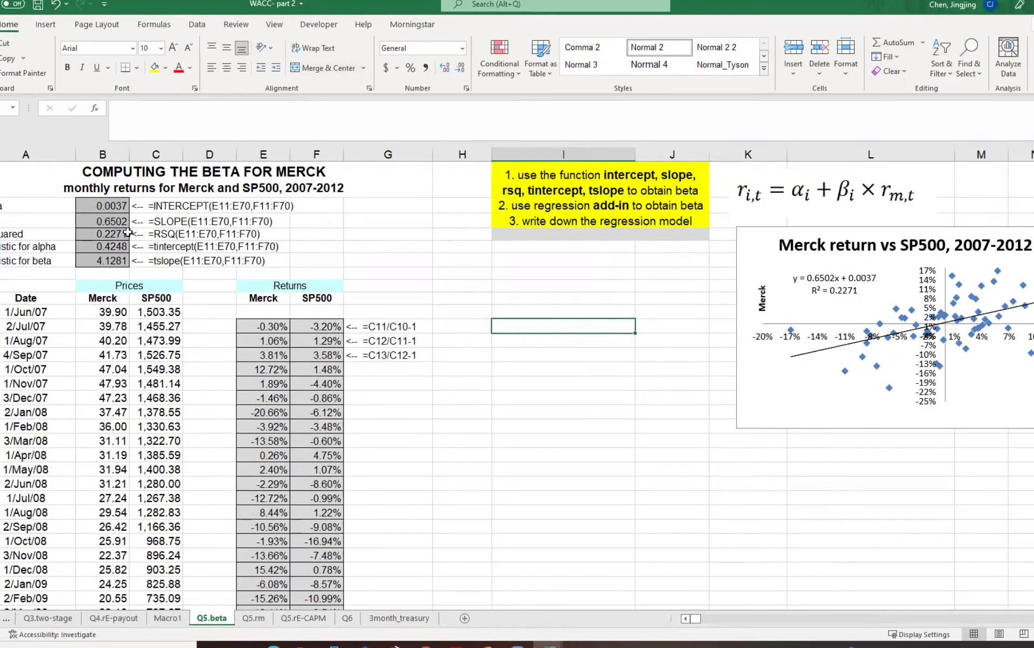
{"action": "left_click", "coordinate": [110, 221]}
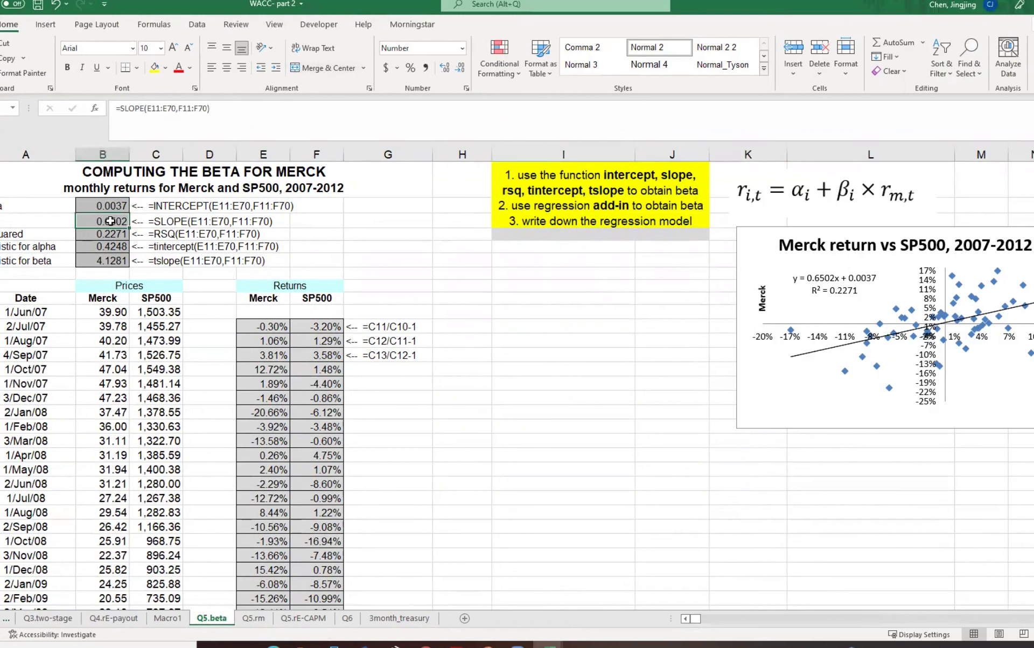
{"action": "left_click", "coordinate": [640, 326]}
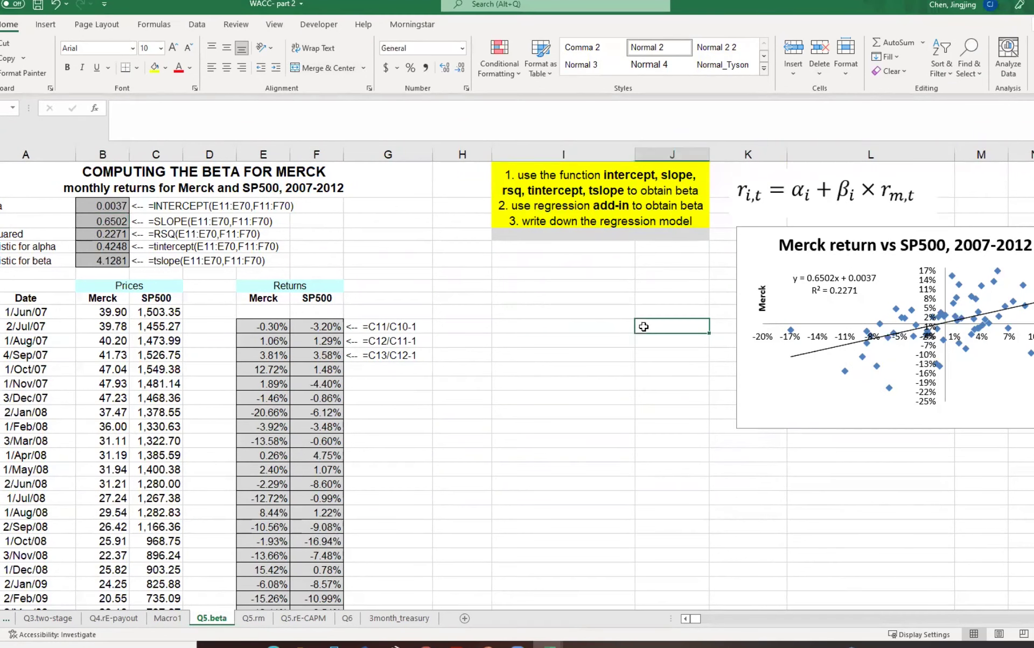
{"action": "left_click", "coordinate": [530, 330]}
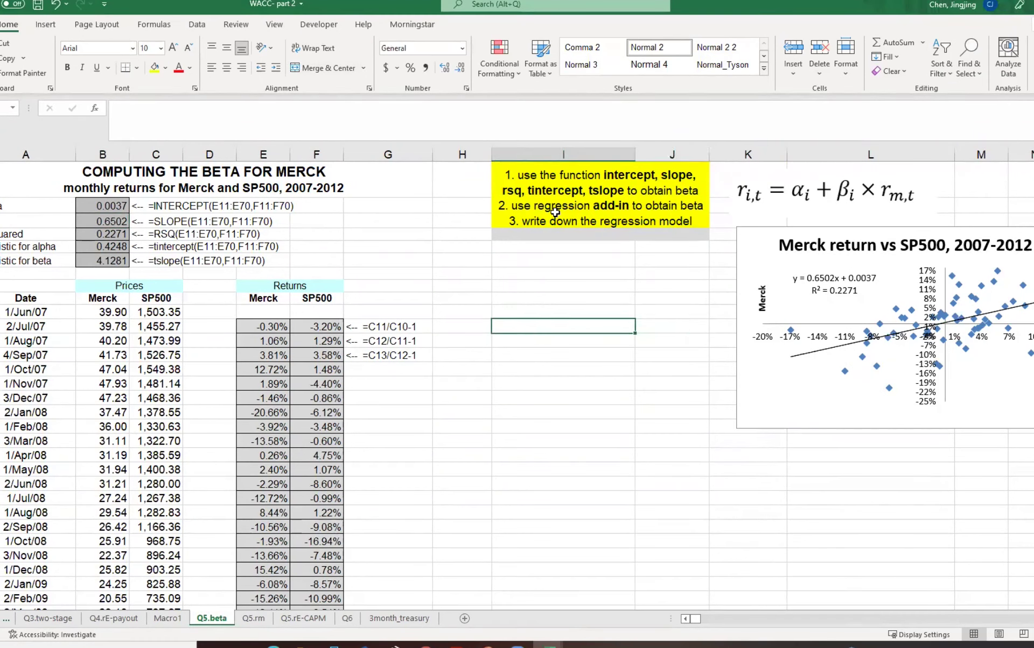
Step: Make sure the Analysis ToolPak is enabled in the Excel add-ins list
{"action": "left_click", "coordinate": [197, 25]}
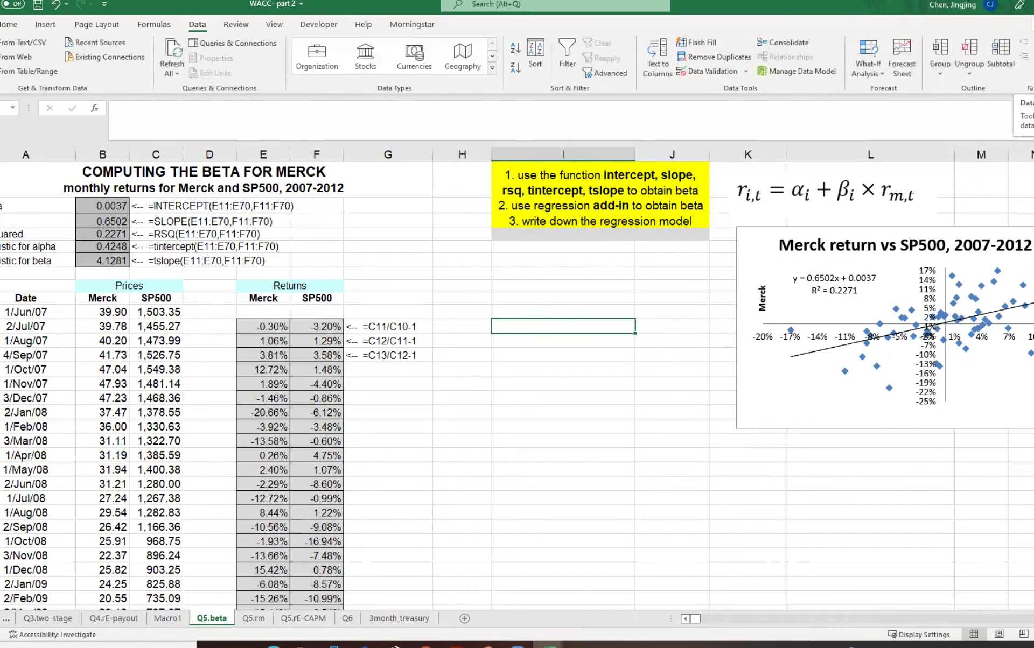
{"action": "left_click", "coordinate": [4, 27]}
{"action": "left_click", "coordinate": [3, 624]}
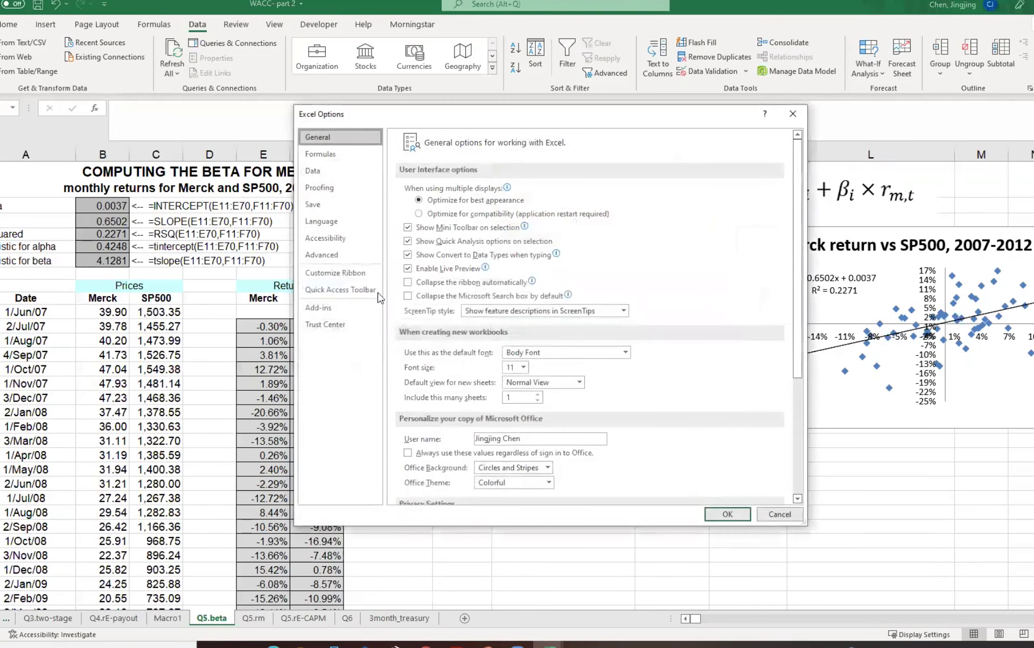
{"action": "left_click", "coordinate": [336, 310]}
{"action": "left_click", "coordinate": [558, 489]}
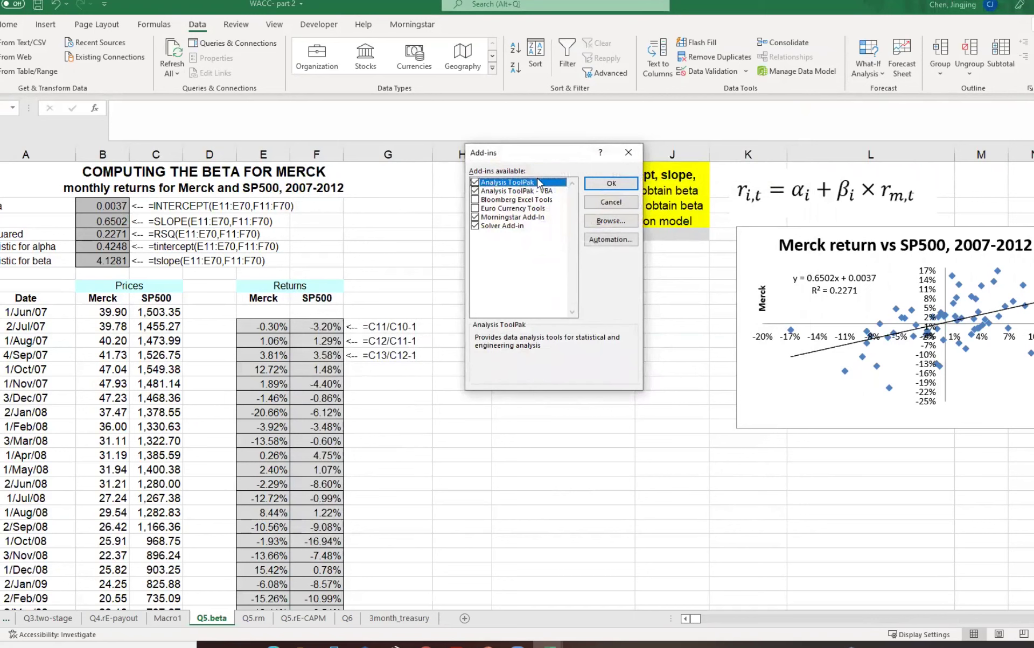
{"action": "left_click", "coordinate": [599, 186]}
Step: Open the Regression tool from the Data Analysis tools
{"action": "left_click", "coordinate": [1032, 44]}
{"action": "scroll", "coordinate": [542, 276], "scroll_direction": "down", "scroll_amount": 2}
{"action": "scroll", "coordinate": [545, 279], "scroll_direction": "up", "scroll_amount": 3}
{"action": "scroll", "coordinate": [504, 279], "scroll_direction": "down", "scroll_amount": 1}
{"action": "left_click", "coordinate": [504, 292]}
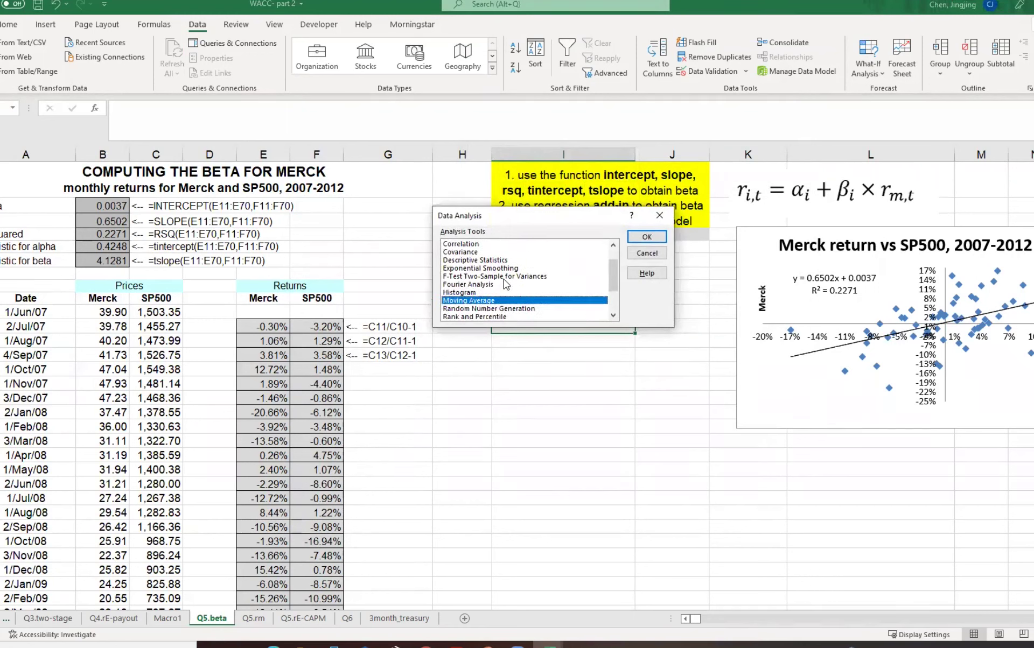
{"action": "scroll", "coordinate": [504, 278], "scroll_direction": "down", "scroll_amount": 1}
{"action": "scroll", "coordinate": [503, 280], "scroll_direction": "down", "scroll_amount": 3}
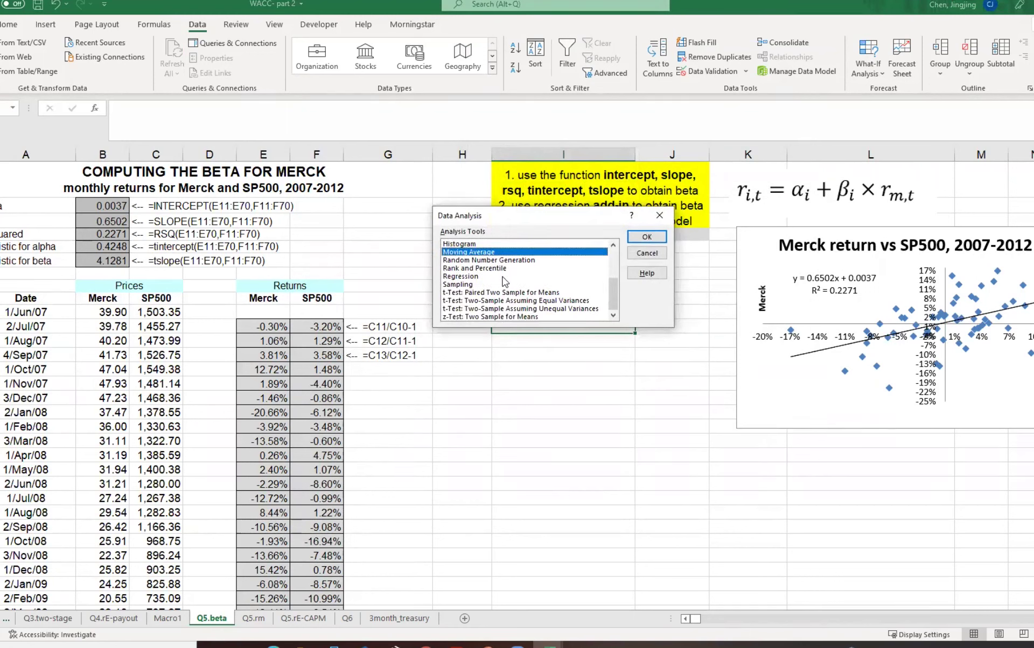
{"action": "left_click", "coordinate": [501, 277]}
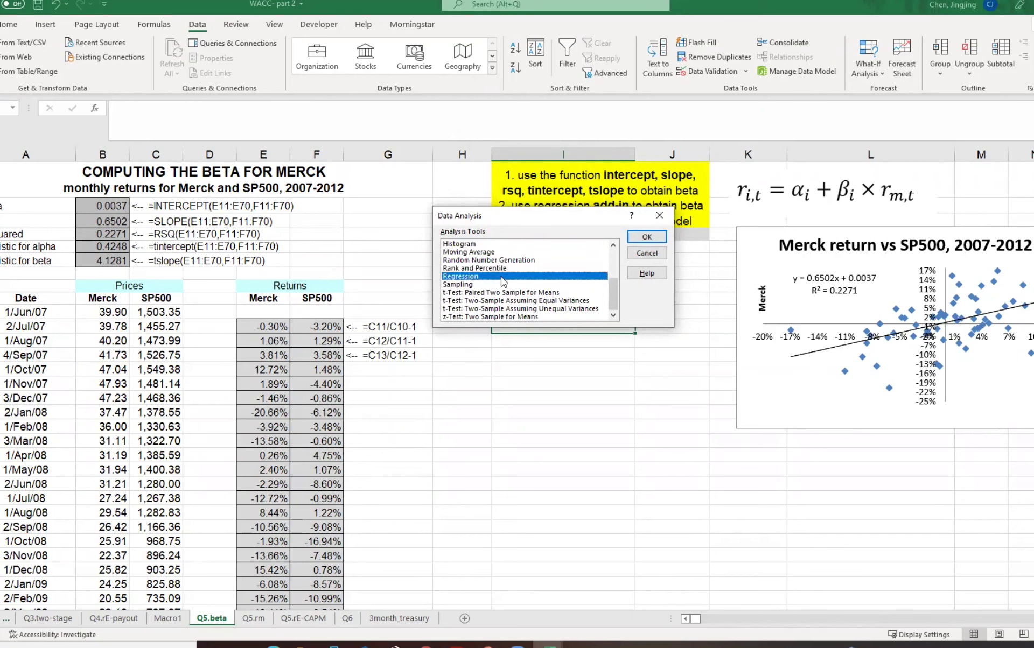
{"action": "left_click", "coordinate": [654, 238]}
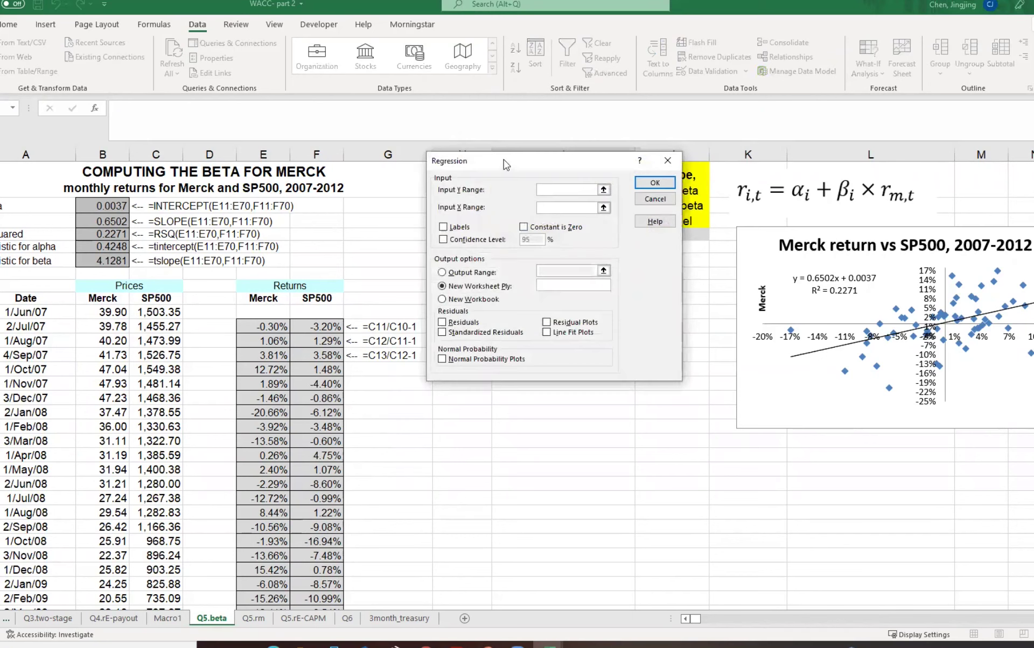
Step: Set the regression's Y input range to the Merck returns in E11:E70
{"action": "left_click_drag", "start_coordinate": [514, 167], "coordinate": [646, 181]}
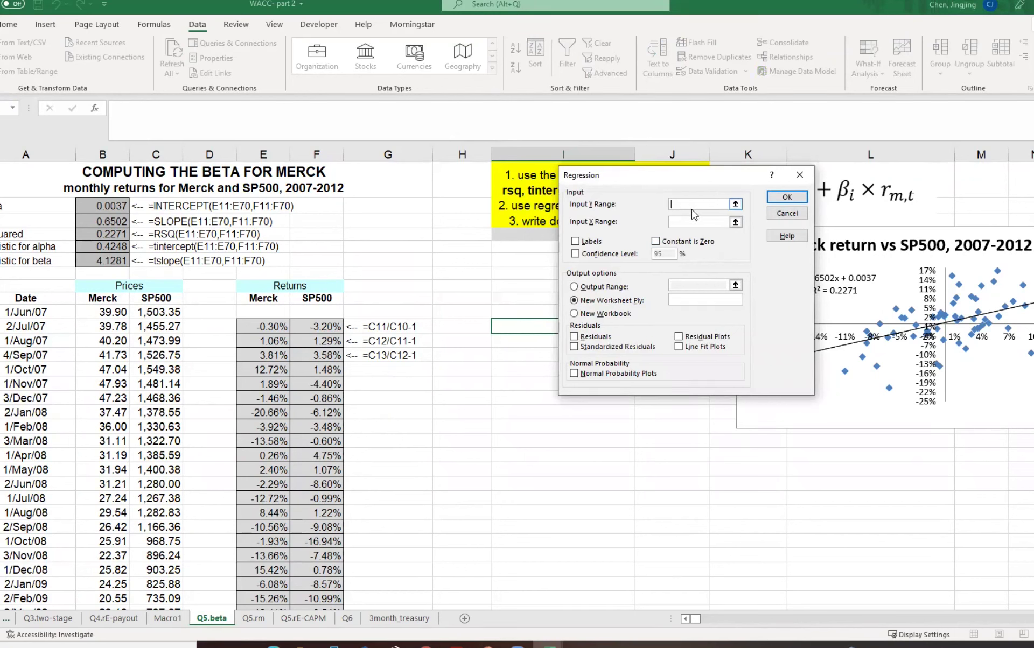
{"action": "left_click", "coordinate": [736, 204]}
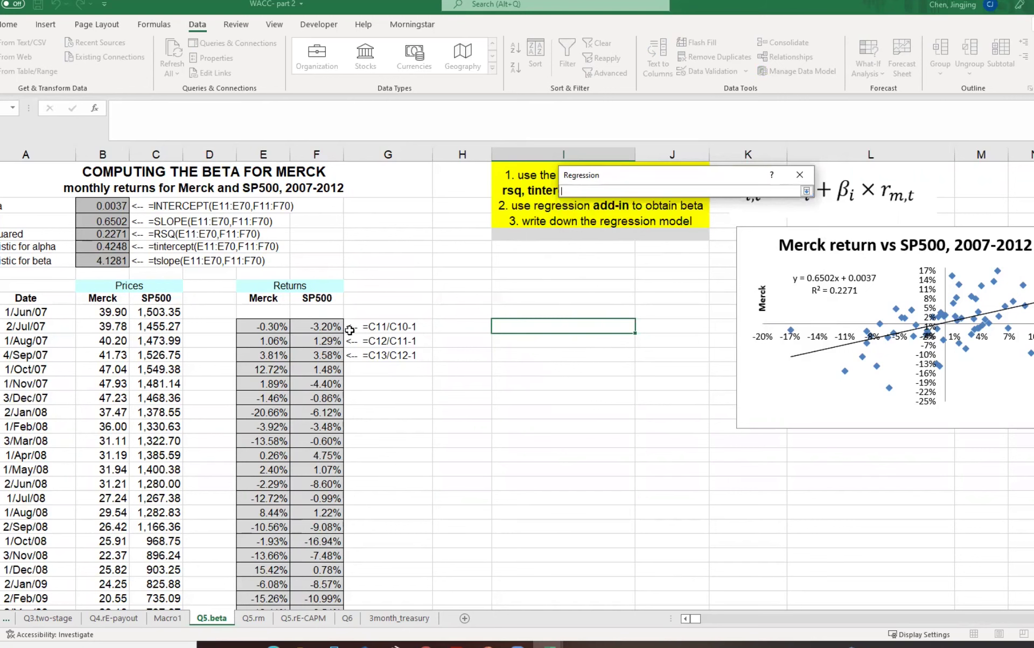
{"action": "left_click", "coordinate": [277, 327]}
{"action": "key", "text": "ctrl+shift+Down"}
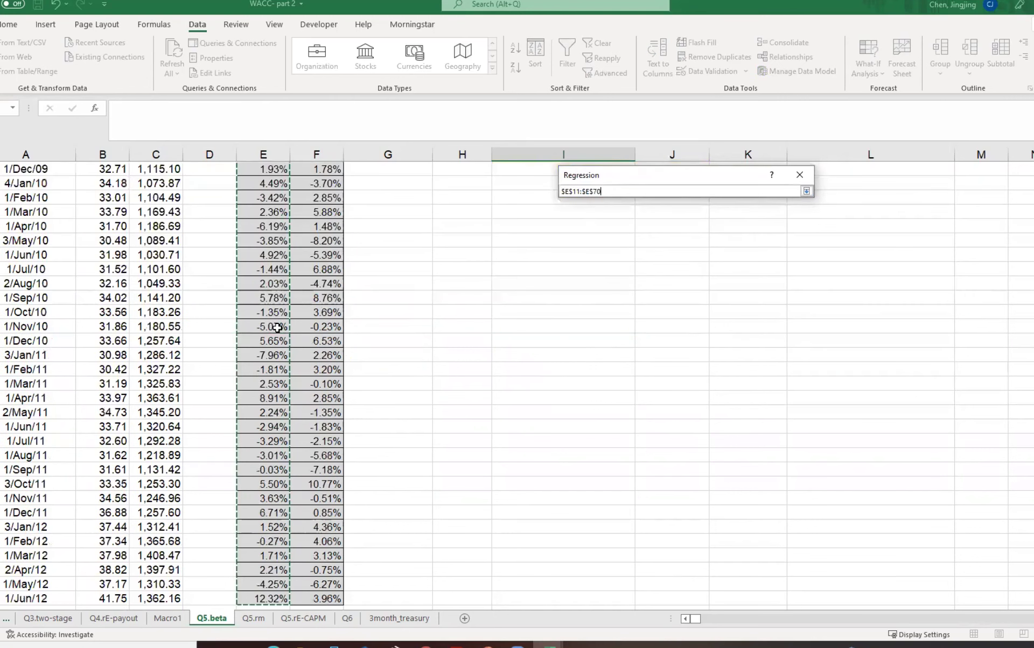
{"action": "left_click", "coordinate": [806, 191]}
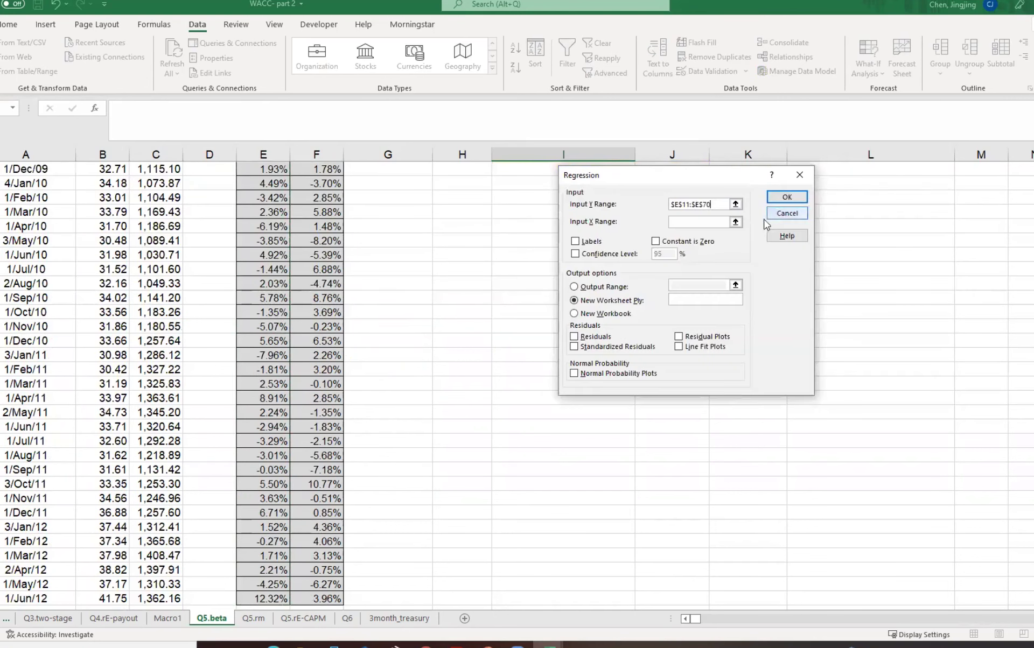
Step: Set the regression's X input range to the SP500 returns in F11:F70
{"action": "left_click", "coordinate": [735, 222]}
{"action": "left_click", "coordinate": [321, 595]}
{"action": "key", "text": "ctrl+shift+Up"}
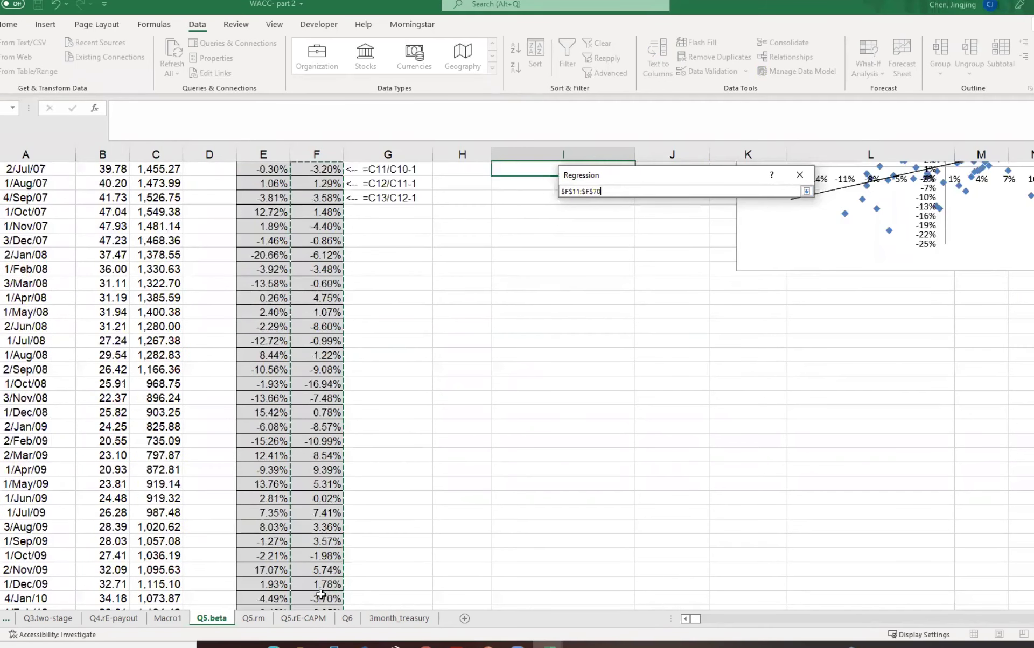
{"action": "left_click", "coordinate": [806, 192]}
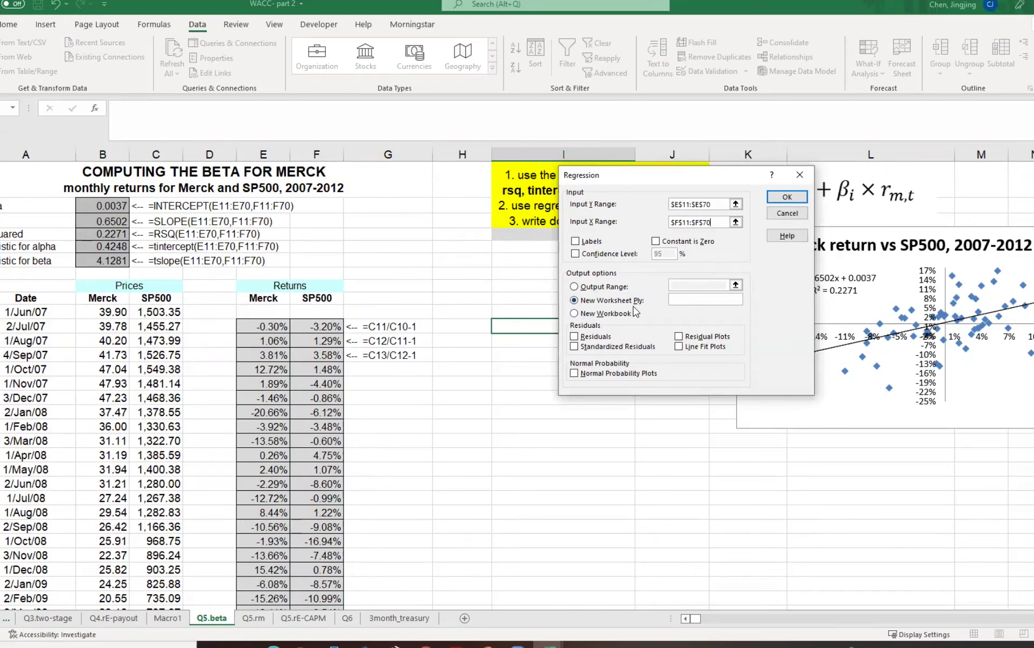
Step: Run the regression with residuals and residual plots included, placing the output on the current sheet starting at I22
{"action": "left_click", "coordinate": [575, 287]}
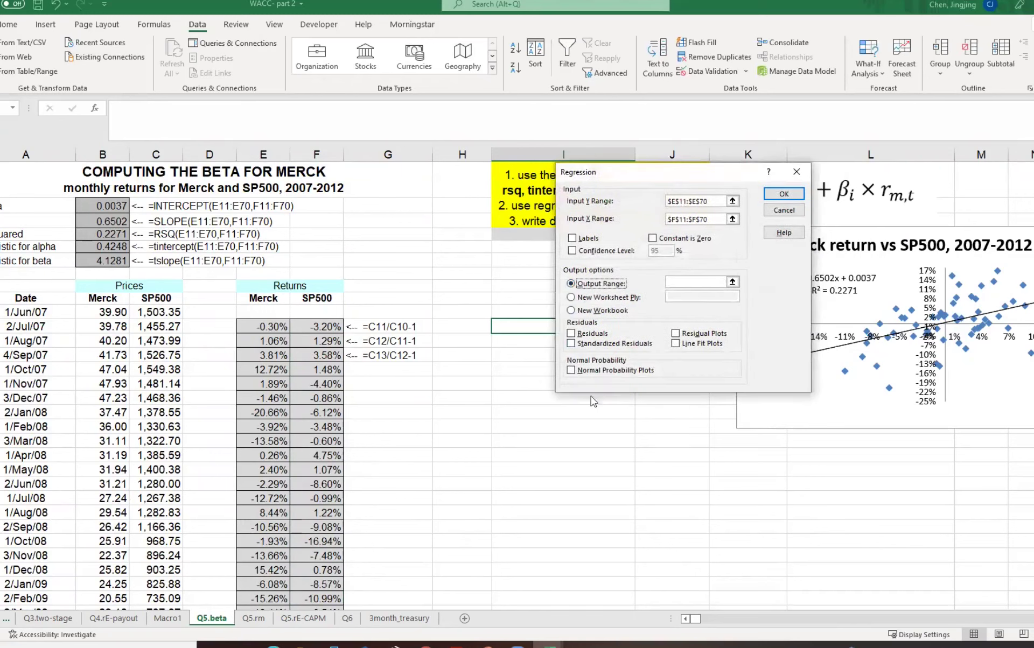
{"action": "left_click", "coordinate": [732, 281]}
{"action": "left_click", "coordinate": [553, 484]}
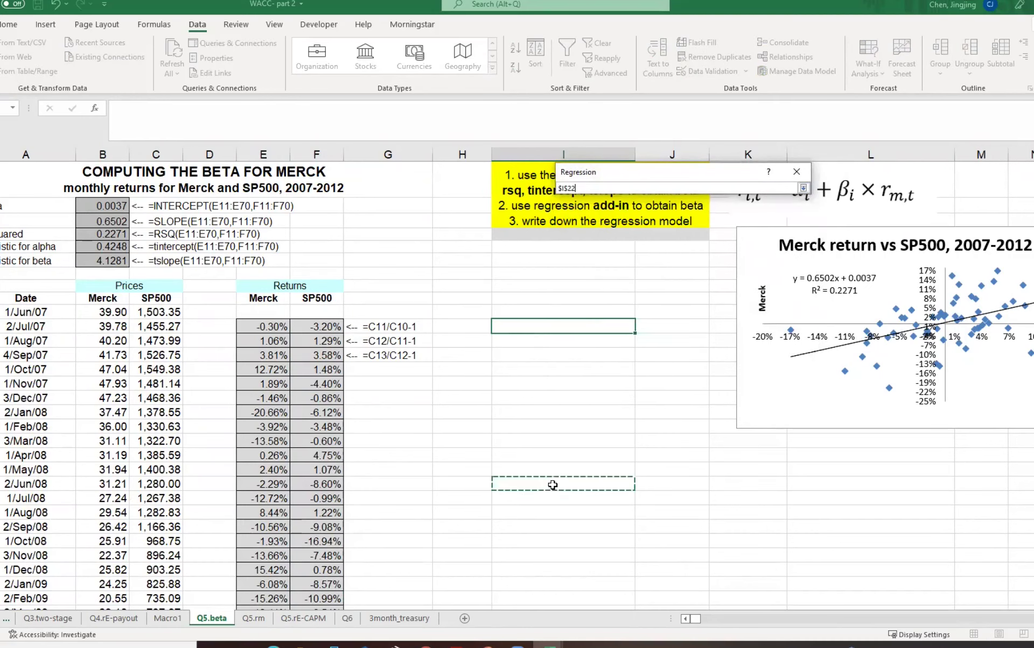
{"action": "left_click", "coordinate": [803, 187]}
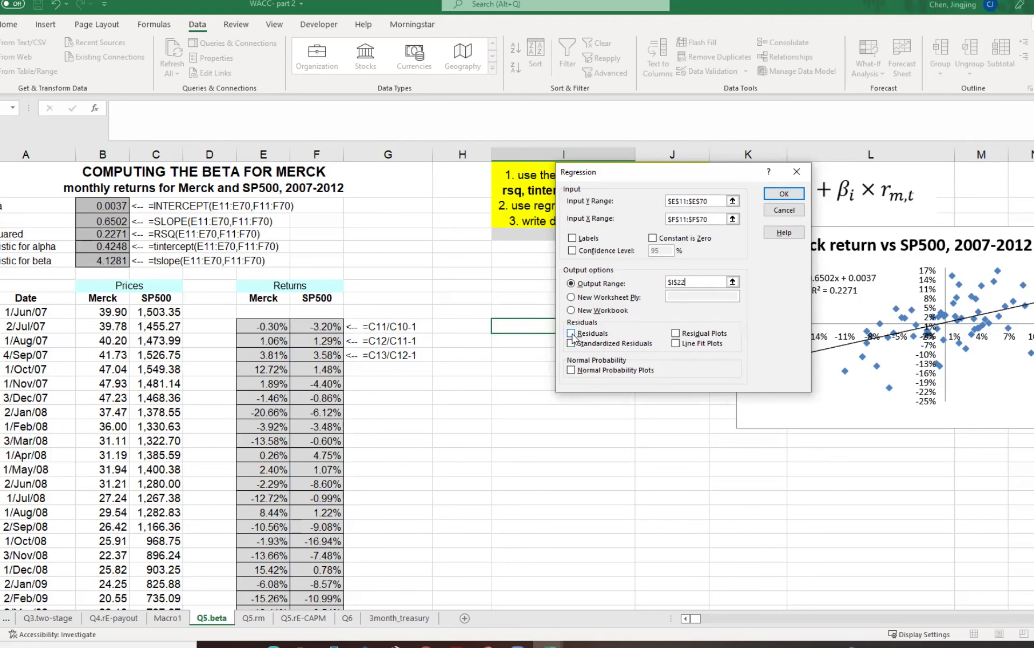
{"action": "left_click", "coordinate": [679, 338]}
{"action": "left_click", "coordinate": [773, 194]}
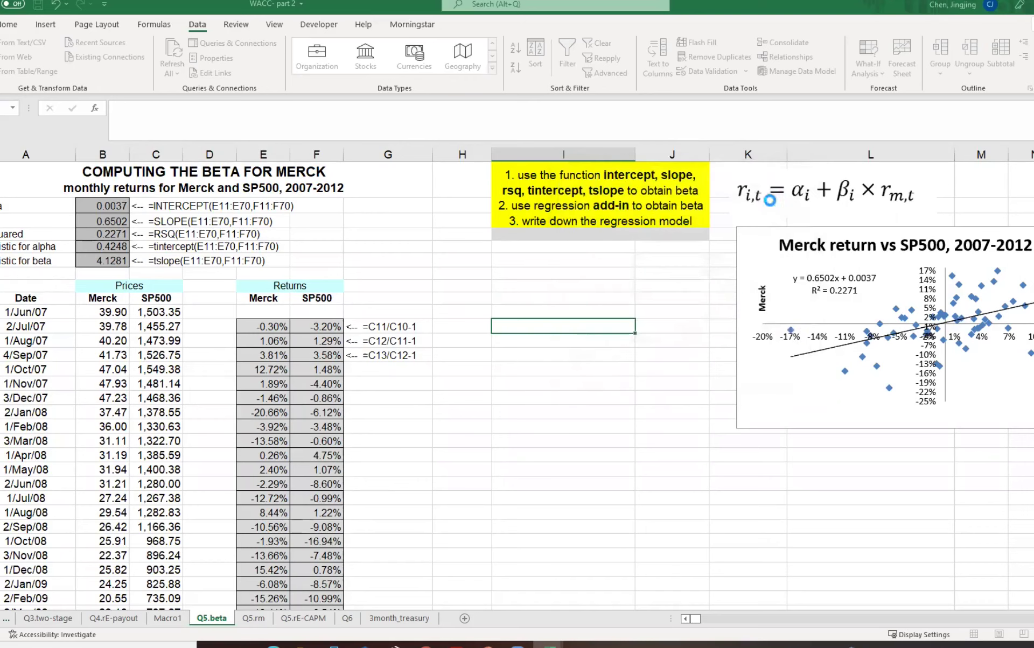
Step: Review the regression summary output and check the underlying content of the Multiple R cell
{"action": "scroll", "coordinate": [698, 426], "scroll_direction": "down", "scroll_amount": 5}
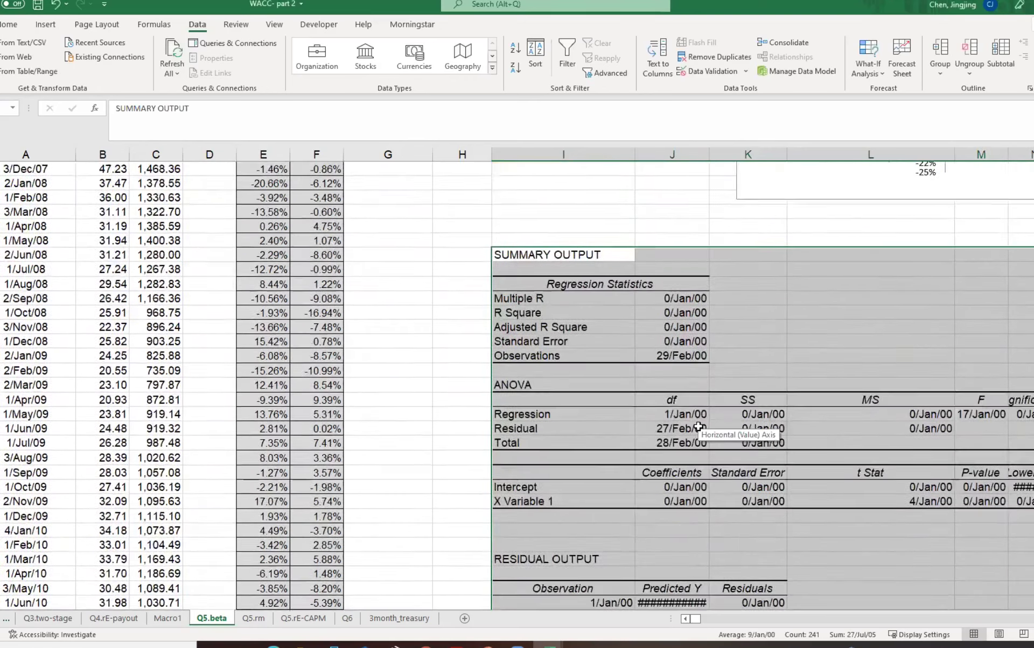
{"action": "scroll", "coordinate": [697, 427], "scroll_direction": "down", "scroll_amount": 6}
{"action": "scroll", "coordinate": [697, 427], "scroll_direction": "up", "scroll_amount": 6}
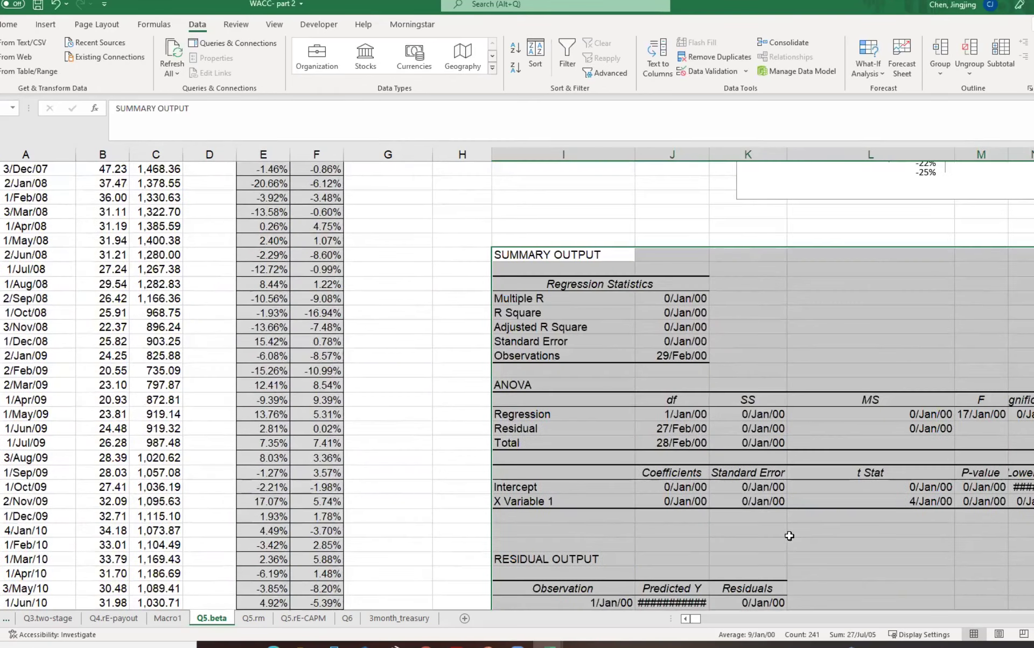
{"action": "left_click", "coordinate": [787, 532]}
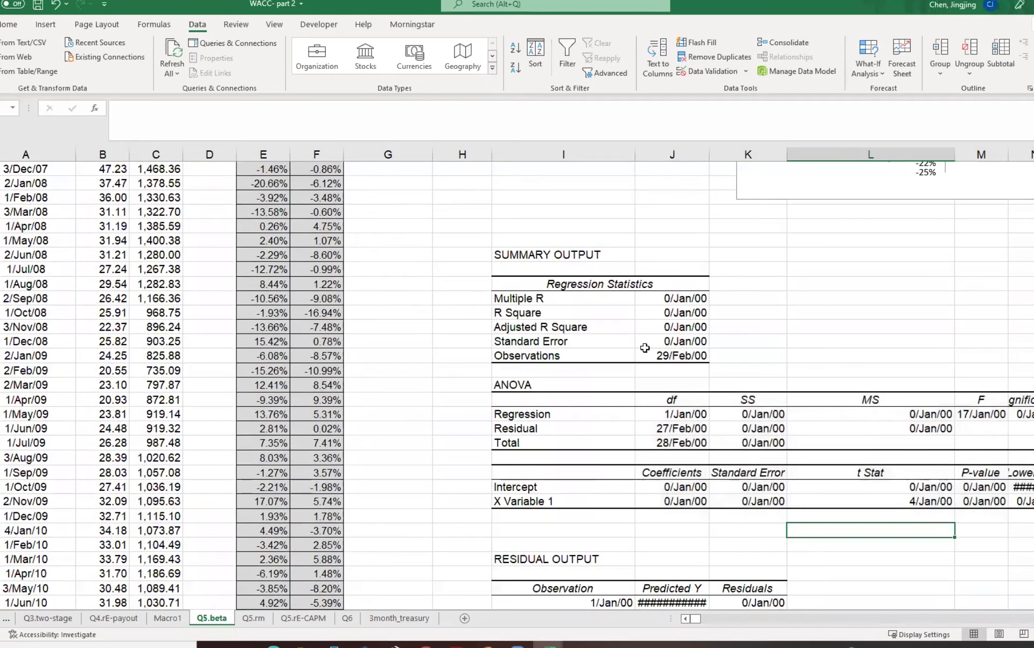
{"action": "left_click", "coordinate": [675, 299]}
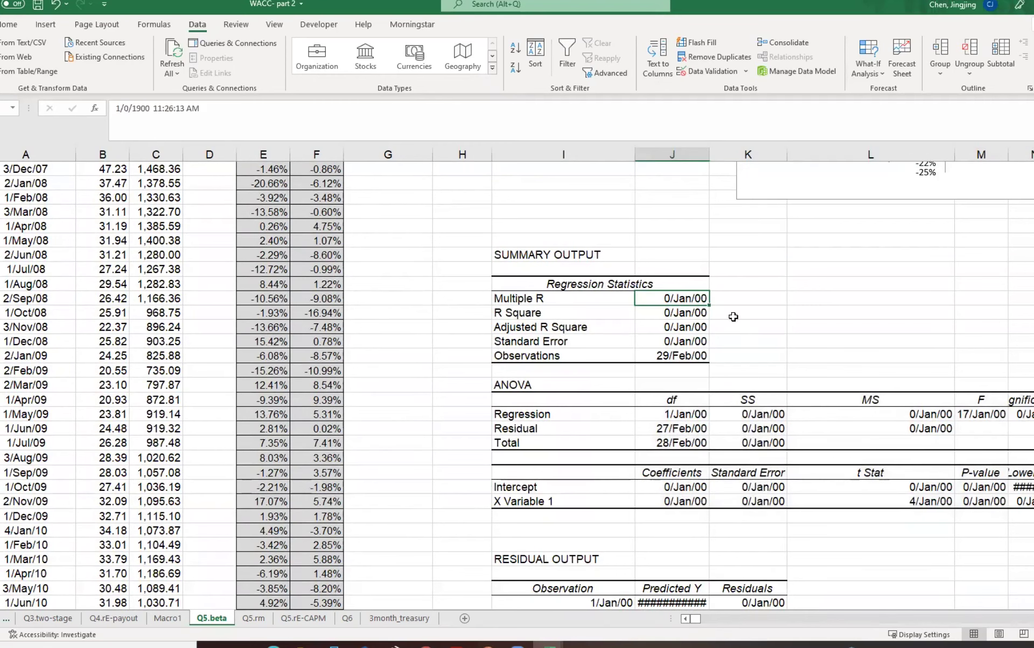
Step: Apply the General number format to the entire regression output block, from above the summary heading through the last residual row
{"action": "left_click", "coordinate": [535, 245]}
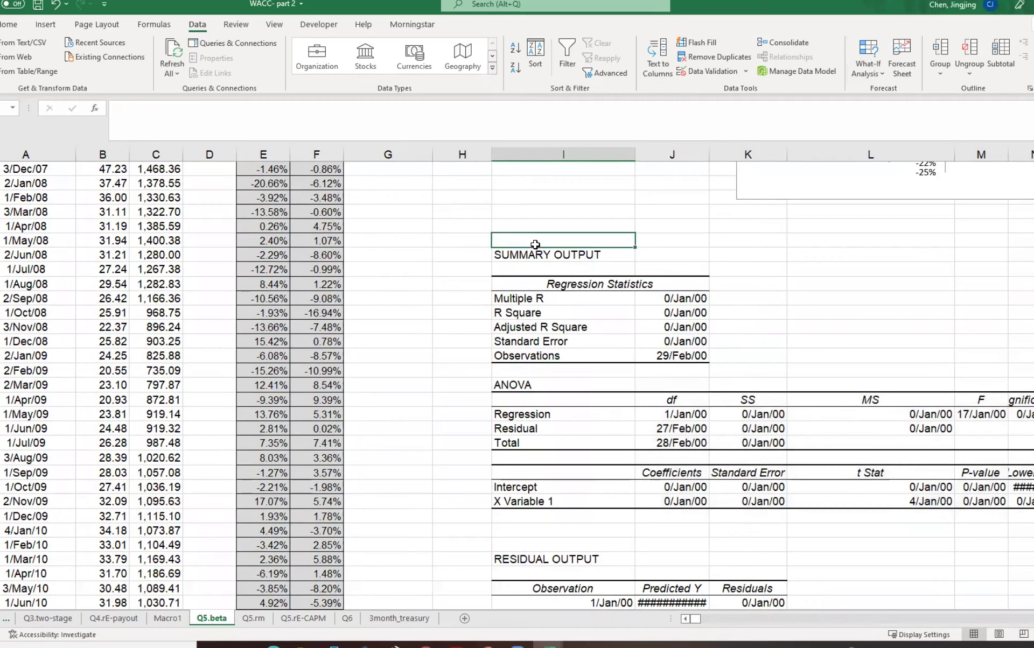
{"action": "left_click_drag", "start_coordinate": [536, 245], "coordinate": [625, 474]}
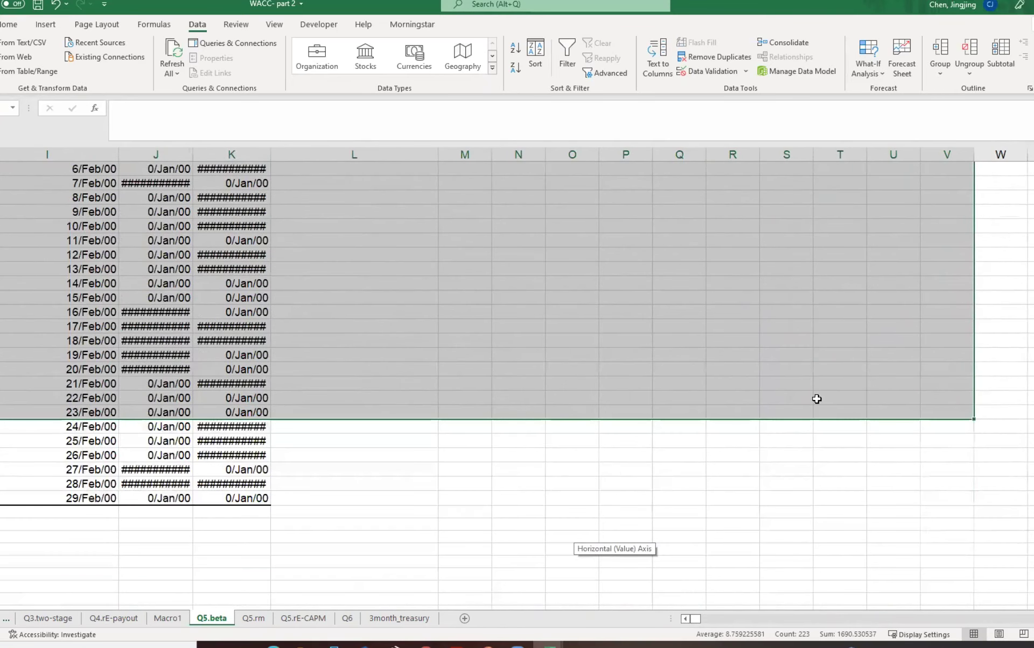
{"action": "key", "text": "ctrl+shift+Down"}
{"action": "scroll", "coordinate": [817, 399], "scroll_direction": "up", "scroll_amount": 14}
{"action": "scroll", "coordinate": [817, 399], "scroll_direction": "up", "scroll_amount": 9}
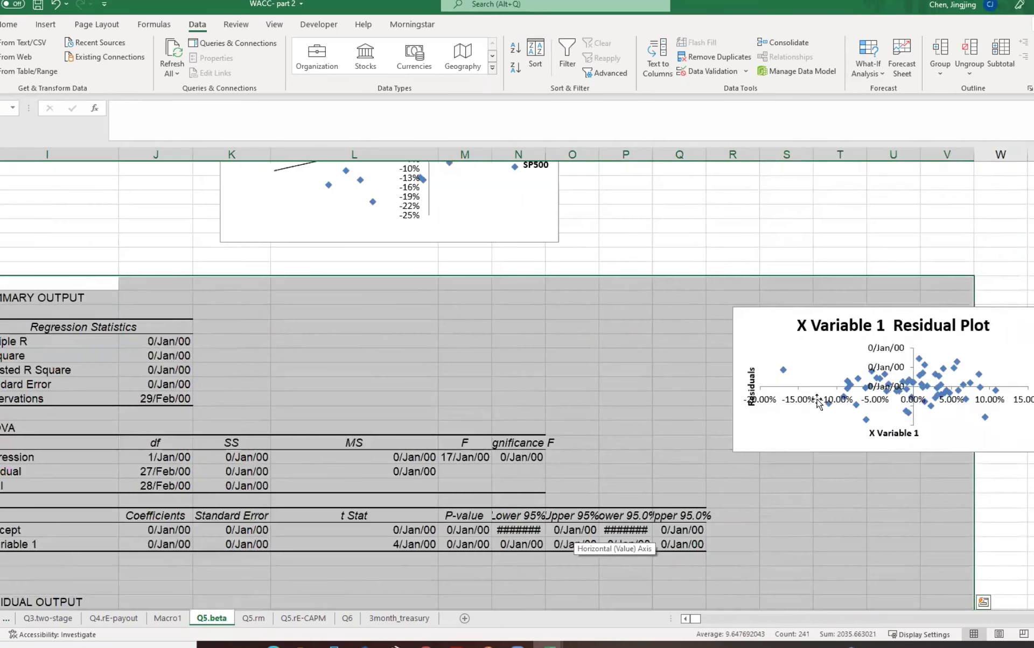
{"action": "scroll", "coordinate": [818, 395], "scroll_direction": "down", "scroll_amount": 3}
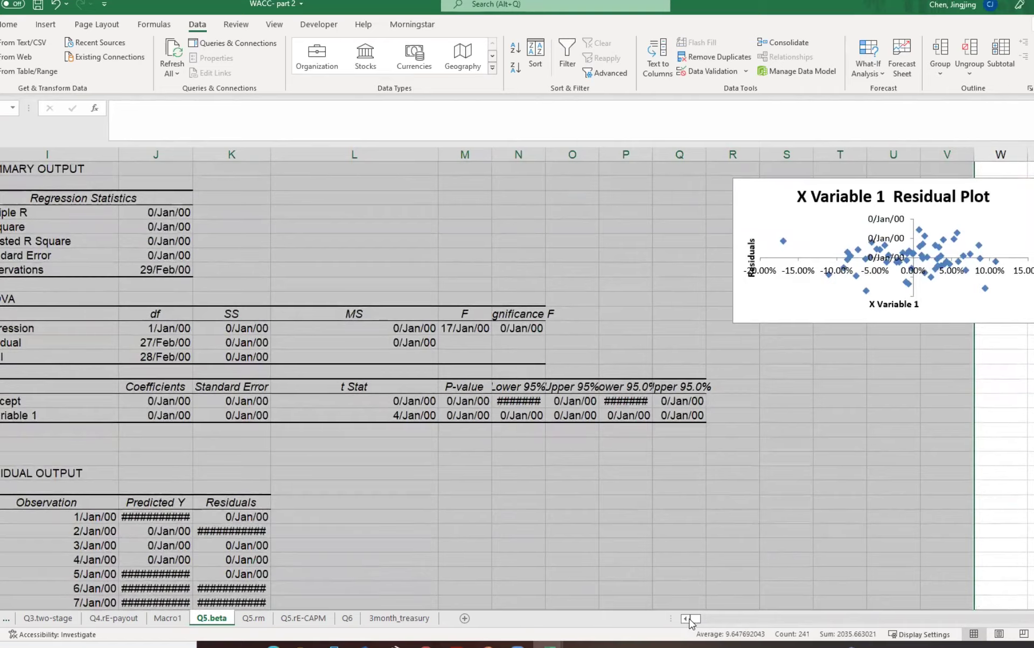
{"action": "scroll", "coordinate": [692, 618], "scroll_direction": "left", "scroll_amount": 4}
{"action": "right_click", "coordinate": [397, 295]}
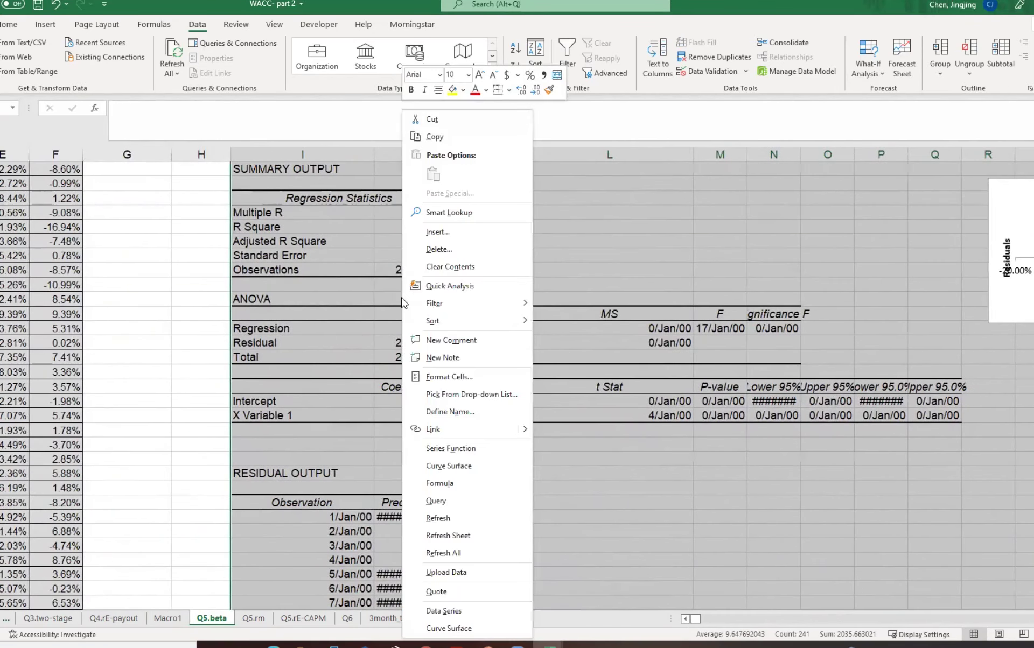
{"action": "left_click", "coordinate": [478, 376]}
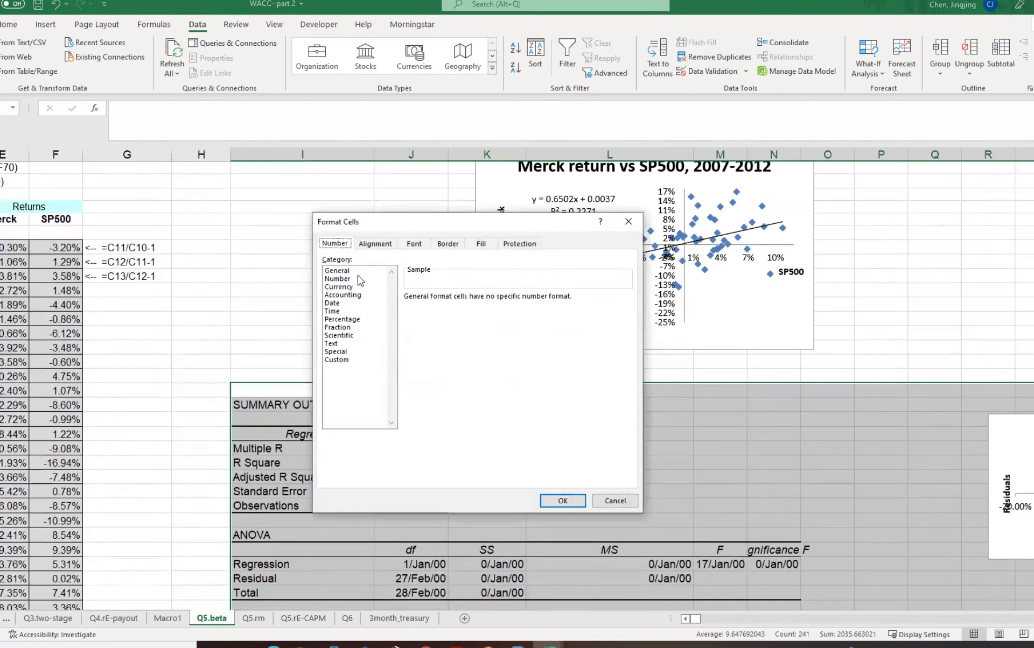
{"action": "left_click", "coordinate": [358, 273]}
{"action": "left_click", "coordinate": [560, 497]}
{"action": "scroll", "coordinate": [492, 494], "scroll_direction": "down", "scroll_amount": 1}
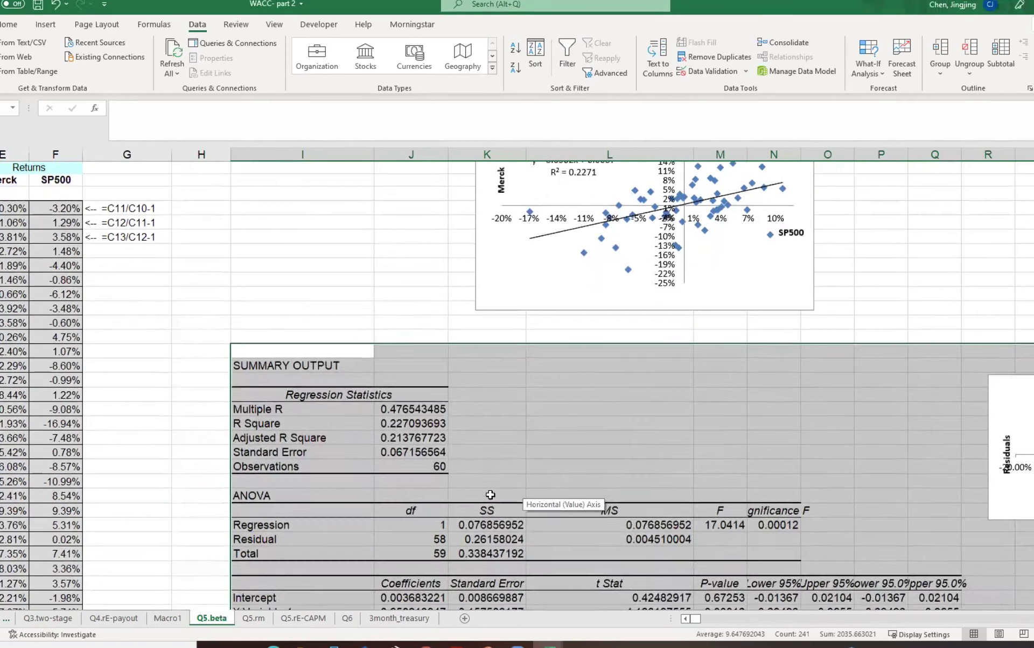
Step: Examine the regression statistics, ANOVA table and coefficient estimates in the summary output
{"action": "left_click", "coordinate": [490, 495]}
{"action": "scroll", "coordinate": [491, 495], "scroll_direction": "down", "scroll_amount": 1}
{"action": "left_click", "coordinate": [687, 620]}
{"action": "left_click", "coordinate": [687, 620]}
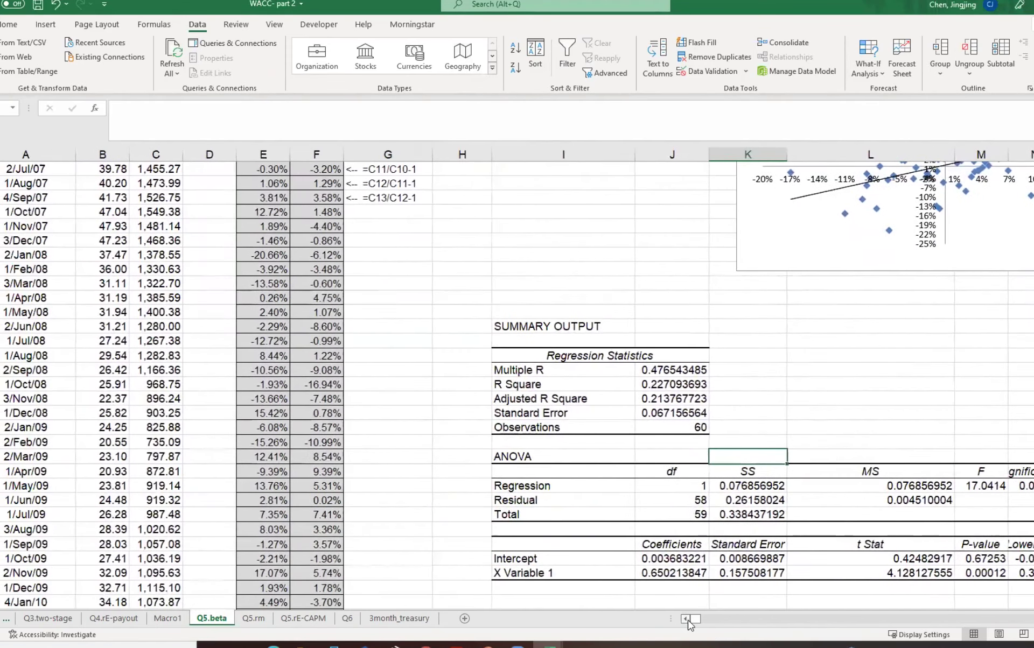
{"action": "left_click", "coordinate": [662, 512]}
{"action": "scroll", "coordinate": [662, 512], "scroll_direction": "down", "scroll_amount": 4}
{"action": "scroll", "coordinate": [662, 510], "scroll_direction": "up", "scroll_amount": 6}
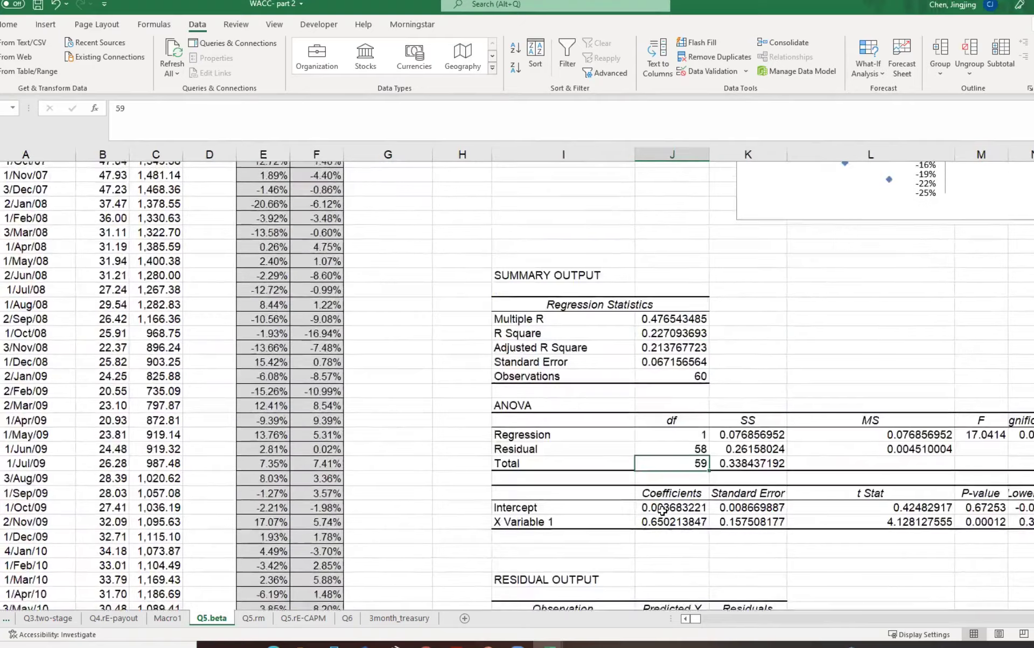
{"action": "left_click", "coordinate": [659, 492]}
{"action": "scroll", "coordinate": [658, 498], "scroll_direction": "down", "scroll_amount": 2}
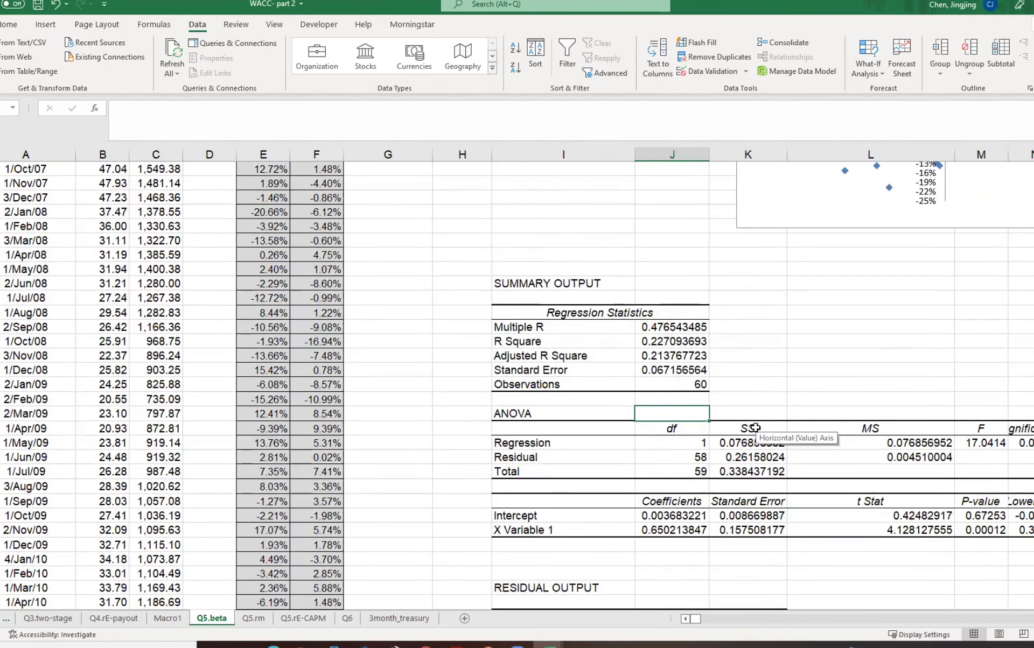
Step: Compare the R Square in the regression statistics with the RSQ formula result in B4
{"action": "left_click", "coordinate": [664, 341]}
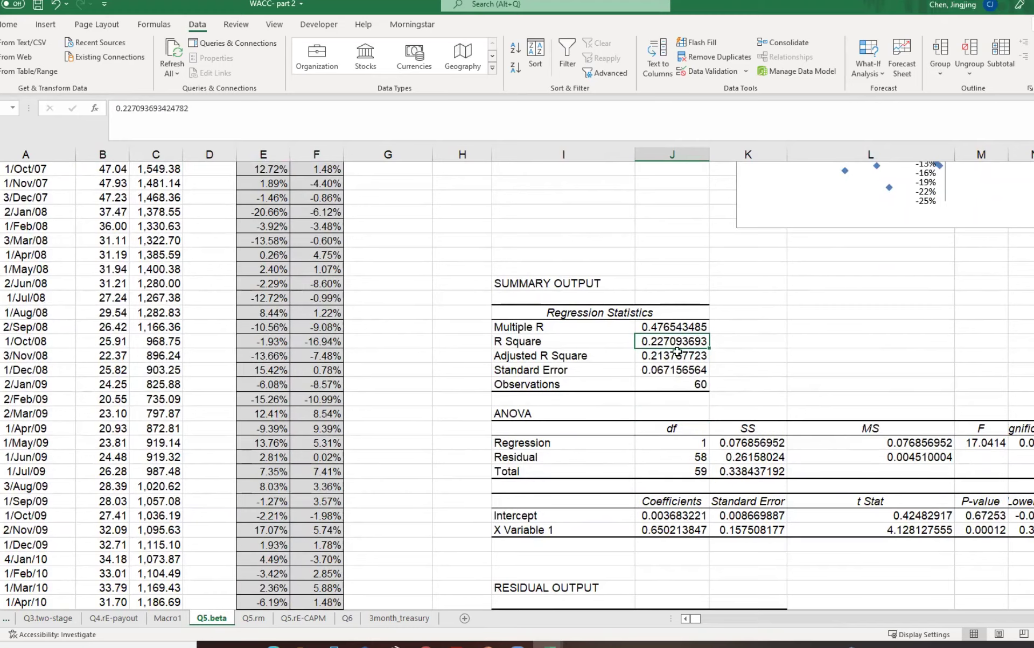
{"action": "scroll", "coordinate": [668, 345], "scroll_direction": "down", "scroll_amount": 2}
{"action": "scroll", "coordinate": [668, 345], "scroll_direction": "up", "scroll_amount": 3}
{"action": "scroll", "coordinate": [538, 503], "scroll_direction": "down", "scroll_amount": 1}
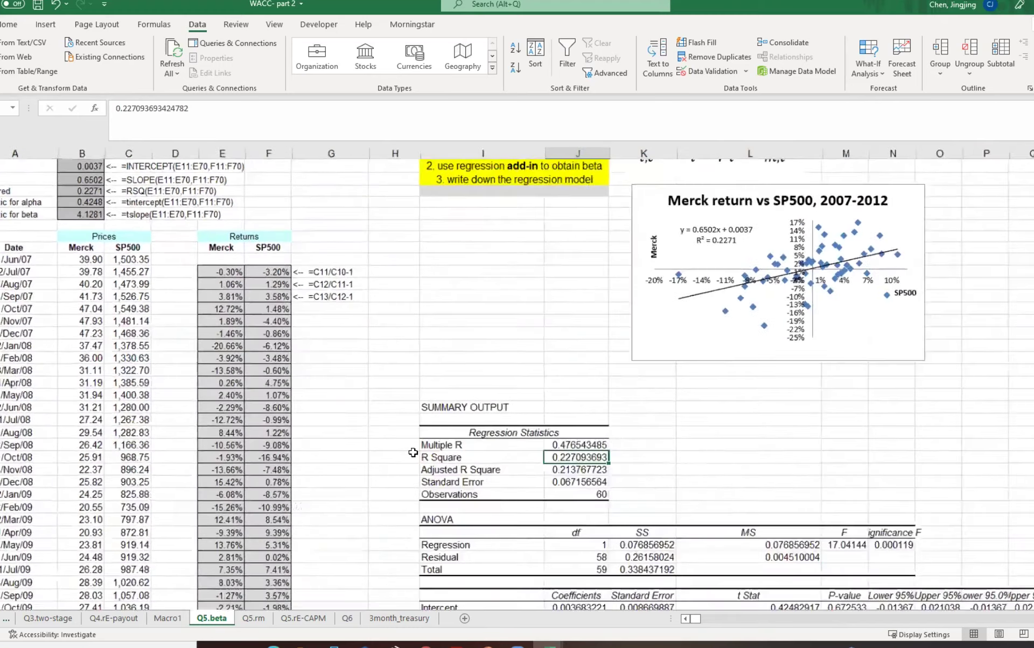
{"action": "scroll", "coordinate": [538, 502], "scroll_direction": "down", "scroll_amount": 1}
{"action": "left_click", "coordinate": [1033, 635]}
{"action": "left_click", "coordinate": [1033, 634]}
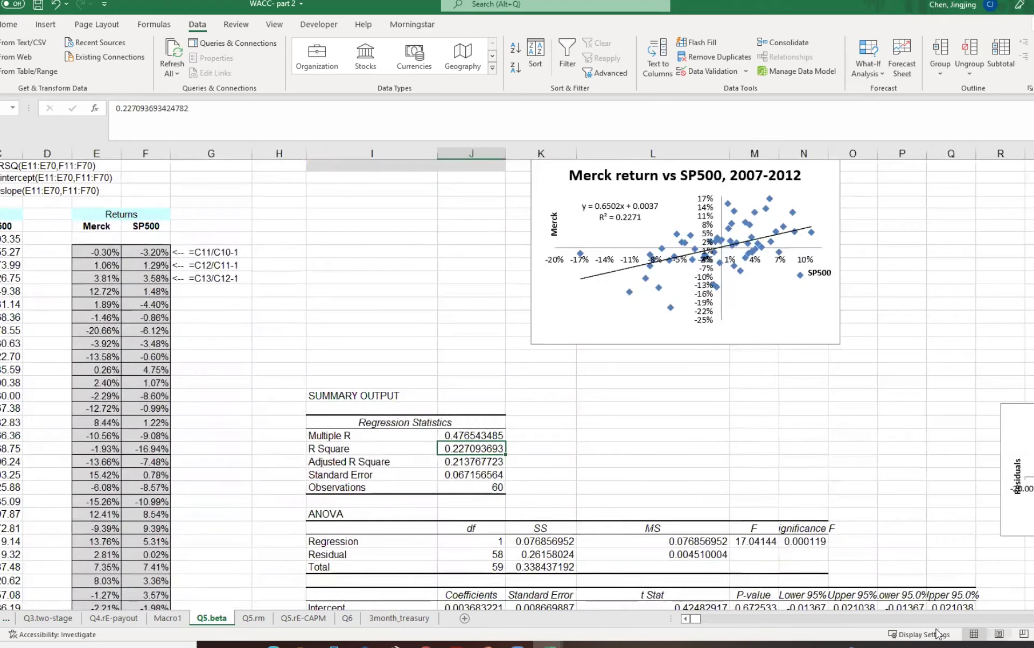
{"action": "left_click", "coordinate": [688, 620]}
{"action": "scroll", "coordinate": [338, 378], "scroll_direction": "up", "scroll_amount": 1}
{"action": "scroll", "coordinate": [338, 378], "scroll_direction": "up", "scroll_amount": 1}
{"action": "left_click", "coordinate": [100, 229]}
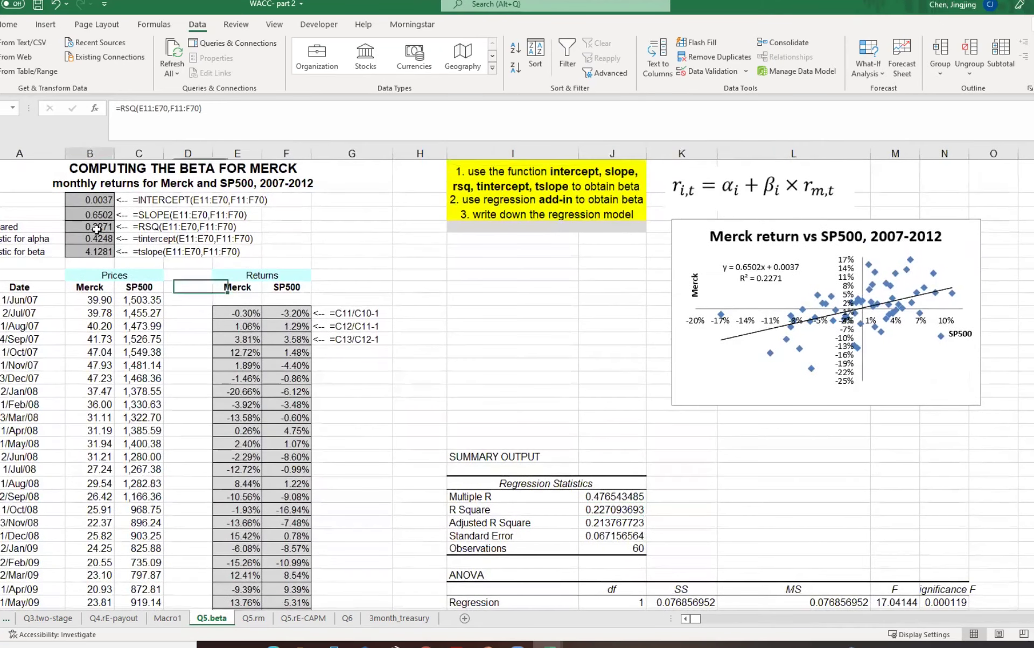
Step: Compare the regression's Intercept coefficient with the alpha obtained from the INTERCEPT function in B2
{"action": "scroll", "coordinate": [613, 502], "scroll_direction": "down", "scroll_amount": 1}
{"action": "scroll", "coordinate": [613, 503], "scroll_direction": "down", "scroll_amount": 3}
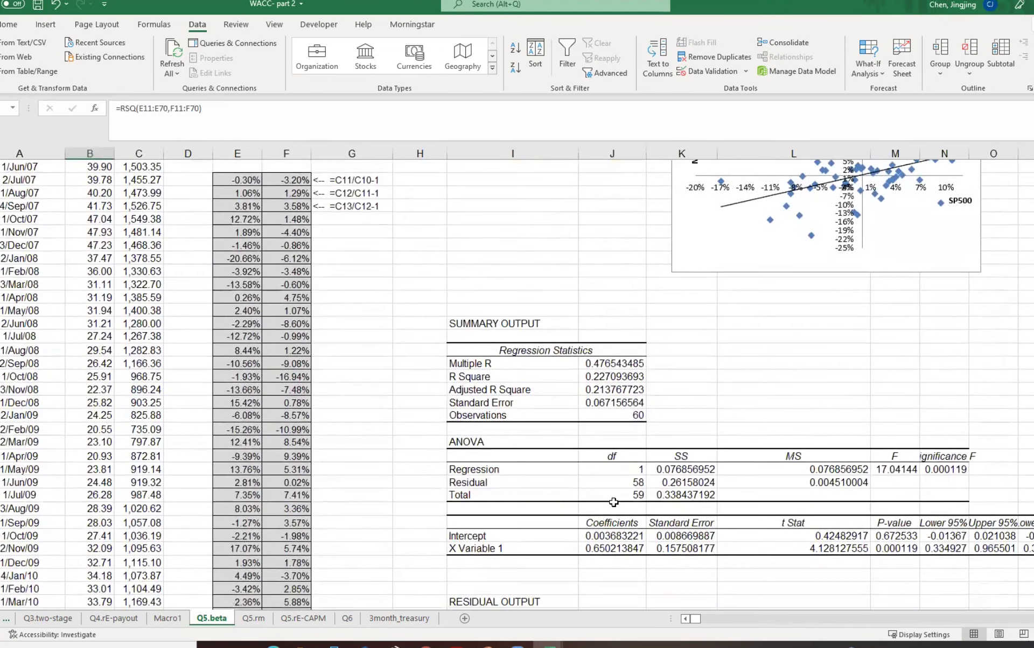
{"action": "left_click", "coordinate": [616, 535]}
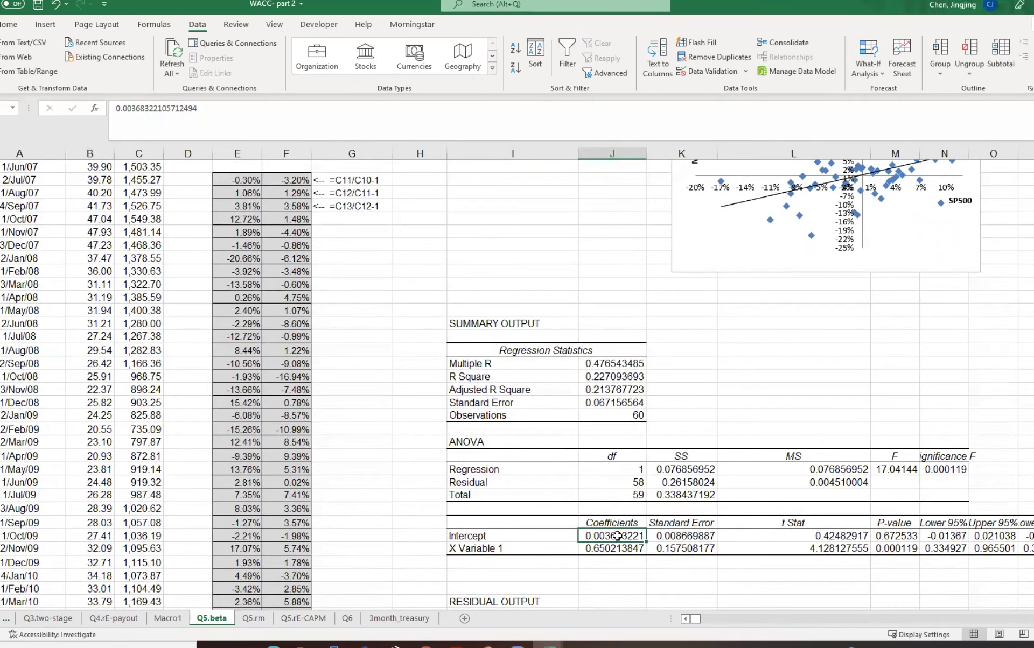
{"action": "scroll", "coordinate": [616, 535], "scroll_direction": "up", "scroll_amount": 3}
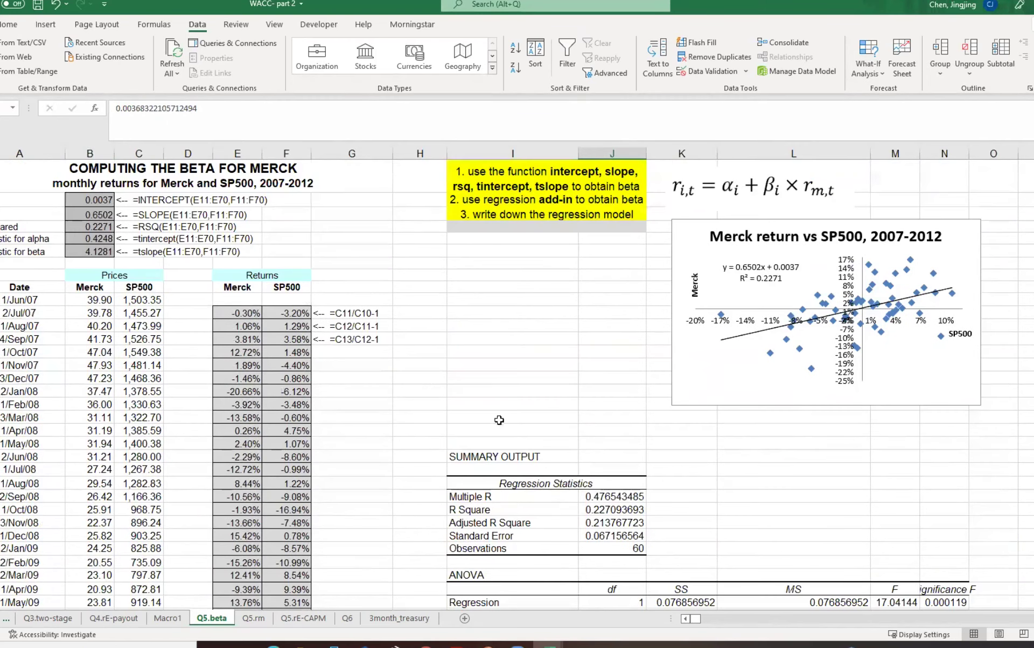
{"action": "scroll", "coordinate": [232, 217], "scroll_direction": "down", "scroll_amount": 2}
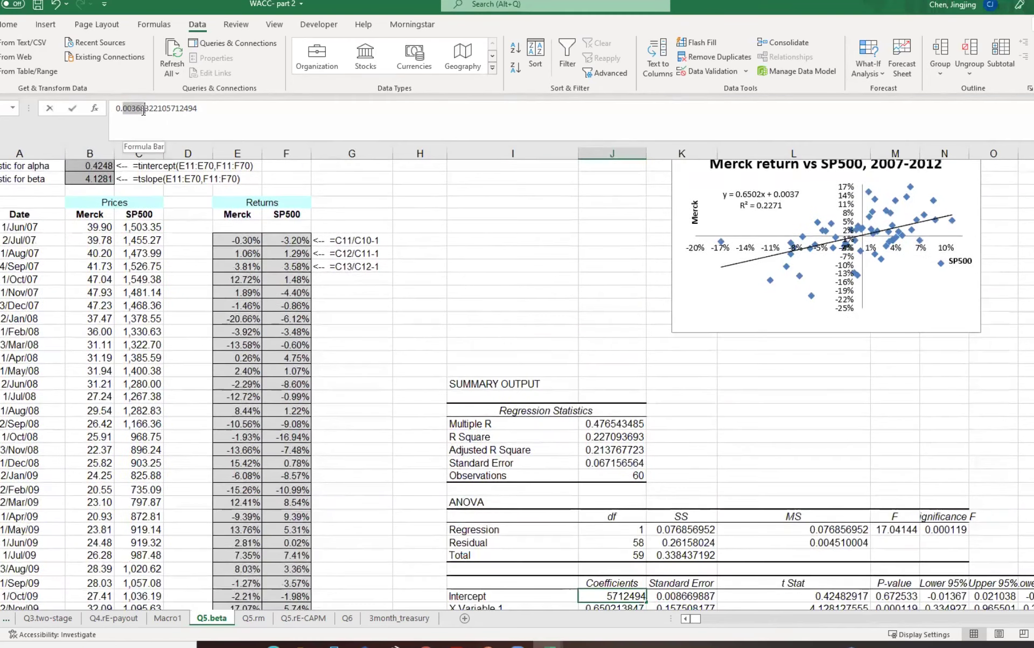
{"action": "left_click_drag", "start_coordinate": [130, 108], "coordinate": [146, 108]}
{"action": "key", "text": "Escape"}
{"action": "scroll", "coordinate": [554, 519], "scroll_direction": "down", "scroll_amount": 4}
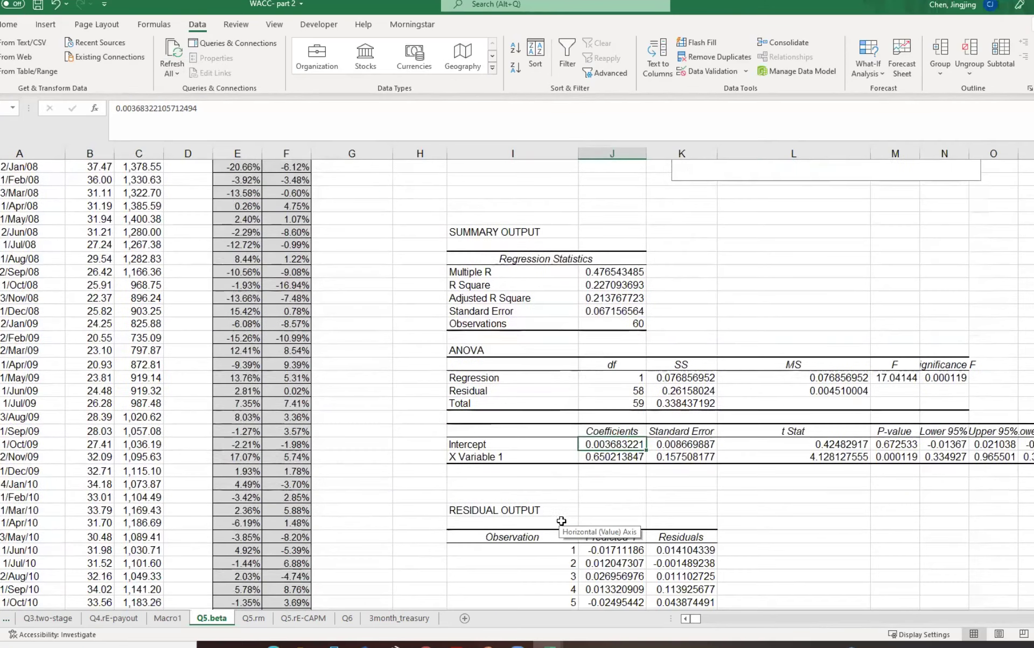
Step: Compare the X Variable 1 coefficient with the SLOPE result in B3, and highlight both regression coefficients
{"action": "left_click", "coordinate": [599, 456]}
{"action": "scroll", "coordinate": [597, 479], "scroll_direction": "up", "scroll_amount": 6}
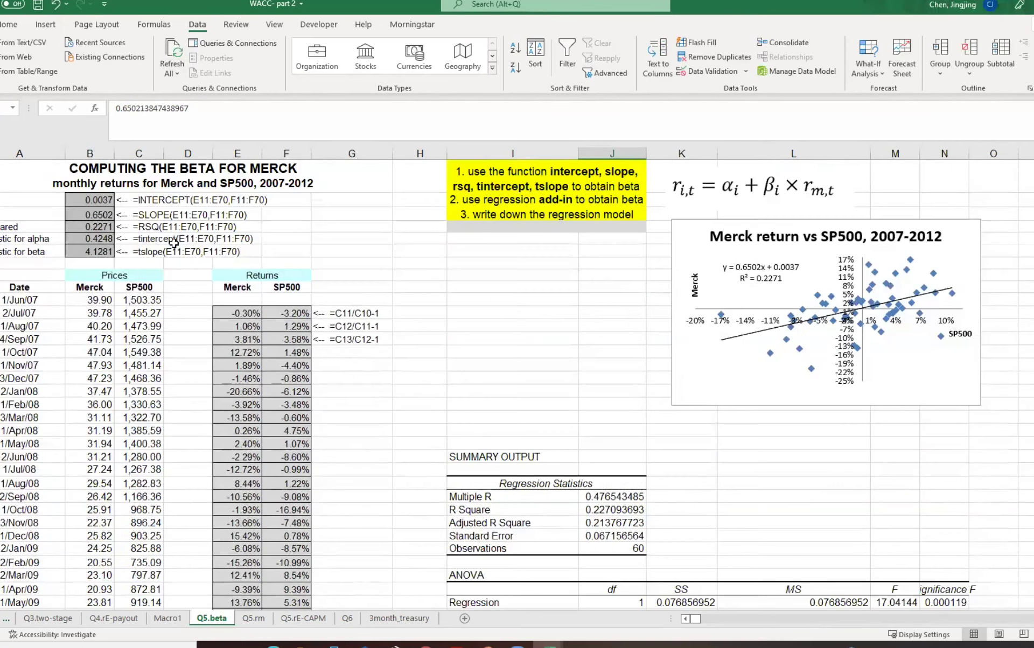
{"action": "left_click", "coordinate": [105, 214]}
{"action": "scroll", "coordinate": [704, 485], "scroll_direction": "down", "scroll_amount": 4}
{"action": "left_click_drag", "start_coordinate": [618, 534], "coordinate": [613, 549]}
{"action": "left_click", "coordinate": [616, 549]}
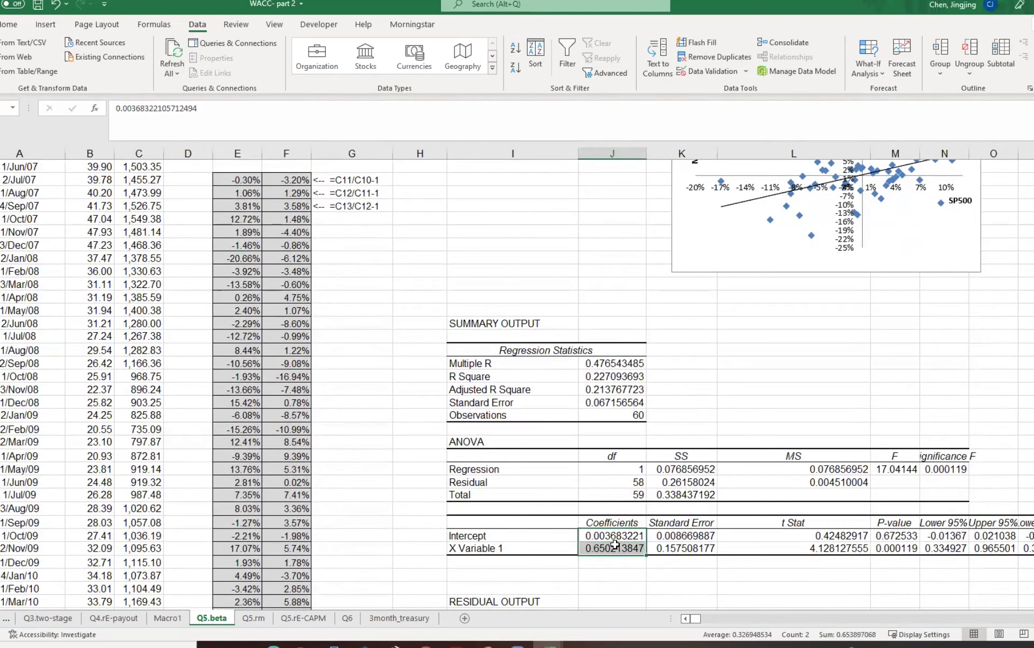
Step: Review the regression coefficients and the Intercept's standard error, and check the tintercept formula in B5
{"action": "left_click", "coordinate": [609, 535]}
{"action": "left_click", "coordinate": [614, 551]}
{"action": "left_click", "coordinate": [679, 537]}
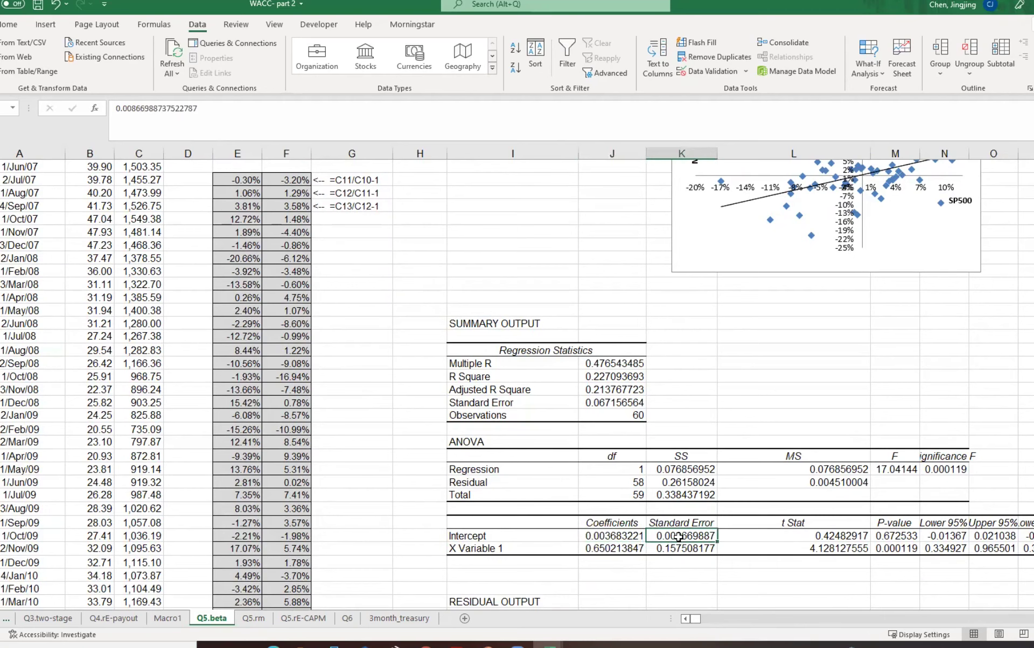
{"action": "scroll", "coordinate": [678, 537], "scroll_direction": "up", "scroll_amount": 3}
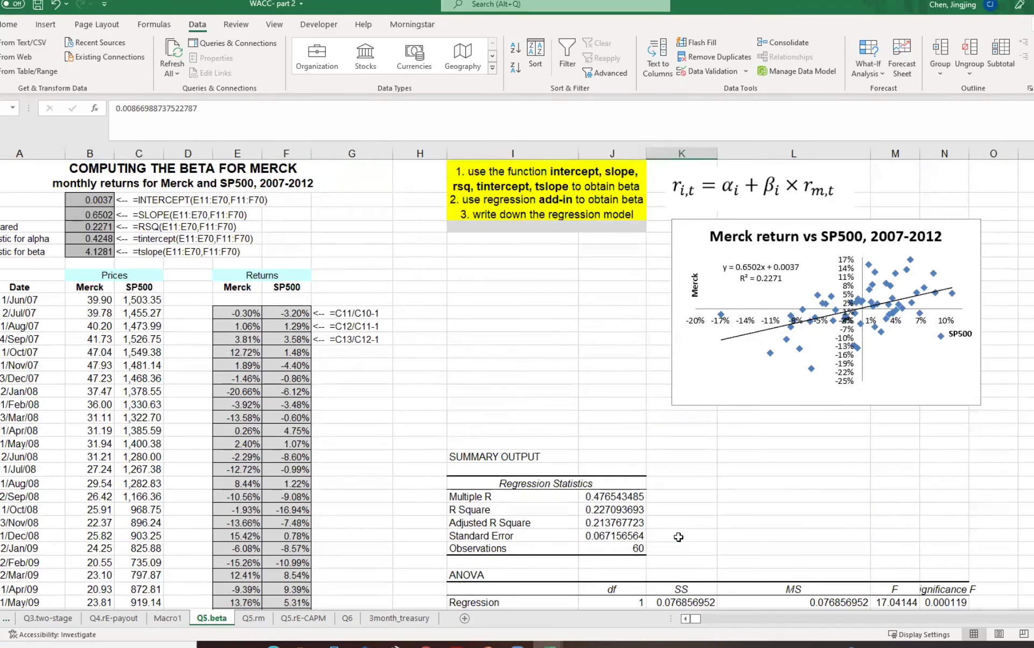
{"action": "left_click", "coordinate": [97, 238]}
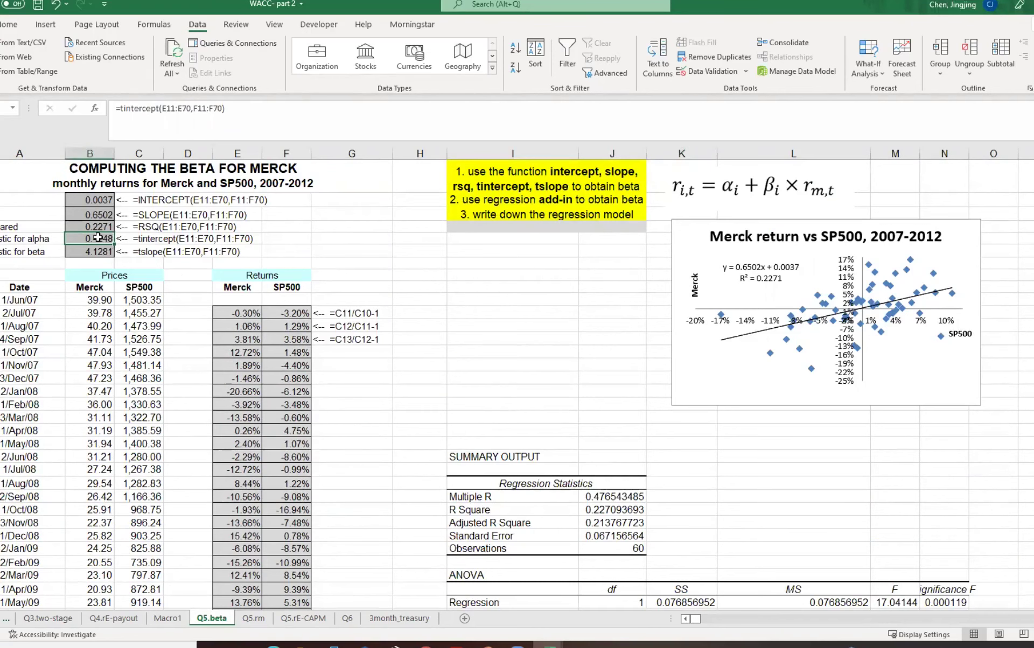
Step: Calculate the Intercept's t statistic in K41 by dividing its coefficient by its standard error, =J38/K38
{"action": "scroll", "coordinate": [375, 354], "scroll_direction": "down", "scroll_amount": 5}
{"action": "left_click", "coordinate": [677, 497]}
{"action": "type", "text": "="}
{"action": "left_click", "coordinate": [619, 464]}
{"action": "type", "text": "/"}
{"action": "left_click", "coordinate": [668, 458]}
{"action": "key", "text": "Return"}
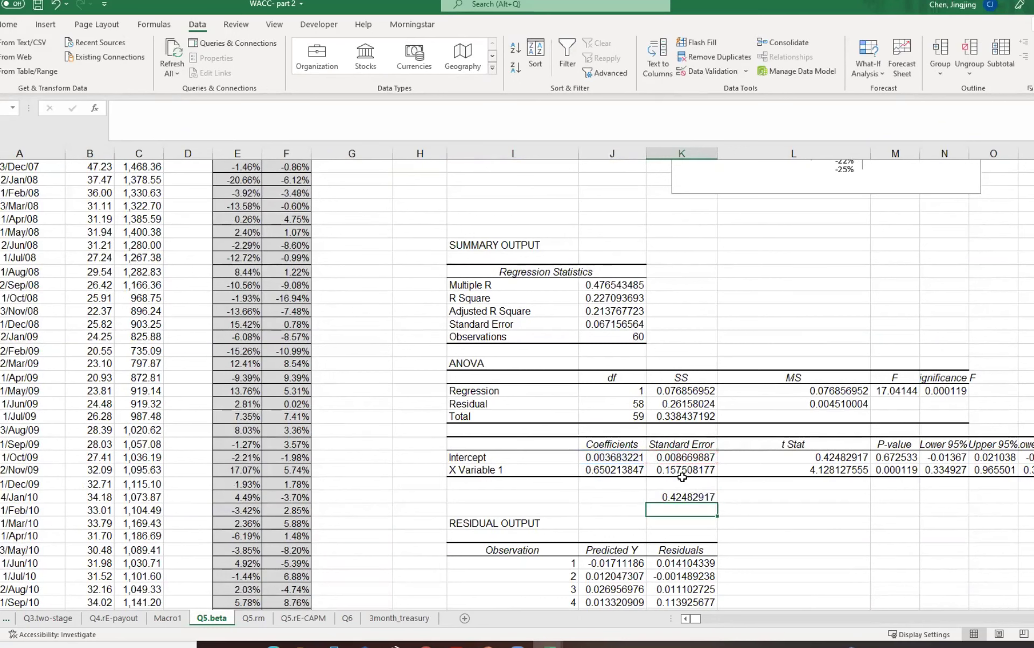
Step: Move the calculated Intercept t statistic from K41 to L41 and compare it with the regression's t Stat for the Intercept
{"action": "left_click", "coordinate": [696, 497]}
{"action": "left_click_drag", "start_coordinate": [696, 497], "coordinate": [832, 461]}
{"action": "left_click", "coordinate": [831, 462]}
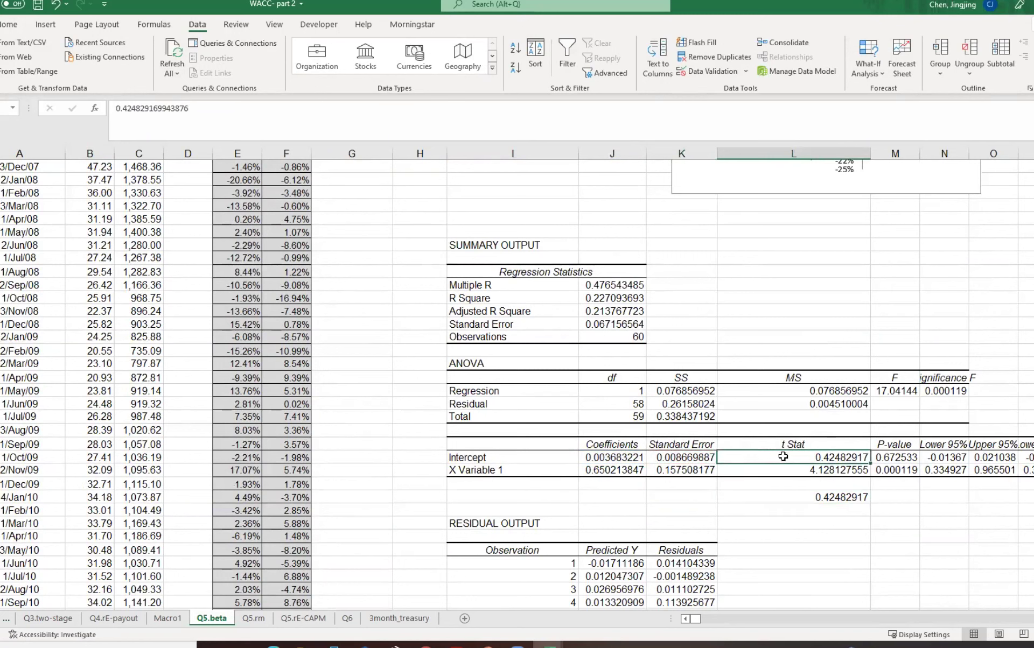
Step: Calculate the X Variable 1 t statistic in L42 by dividing its coefficient by its standard error, =J39/K39
{"action": "left_click", "coordinate": [815, 511]}
{"action": "type", "text": "="}
{"action": "left_click", "coordinate": [633, 470]}
{"action": "type", "text": "/"}
{"action": "left_click", "coordinate": [691, 468]}
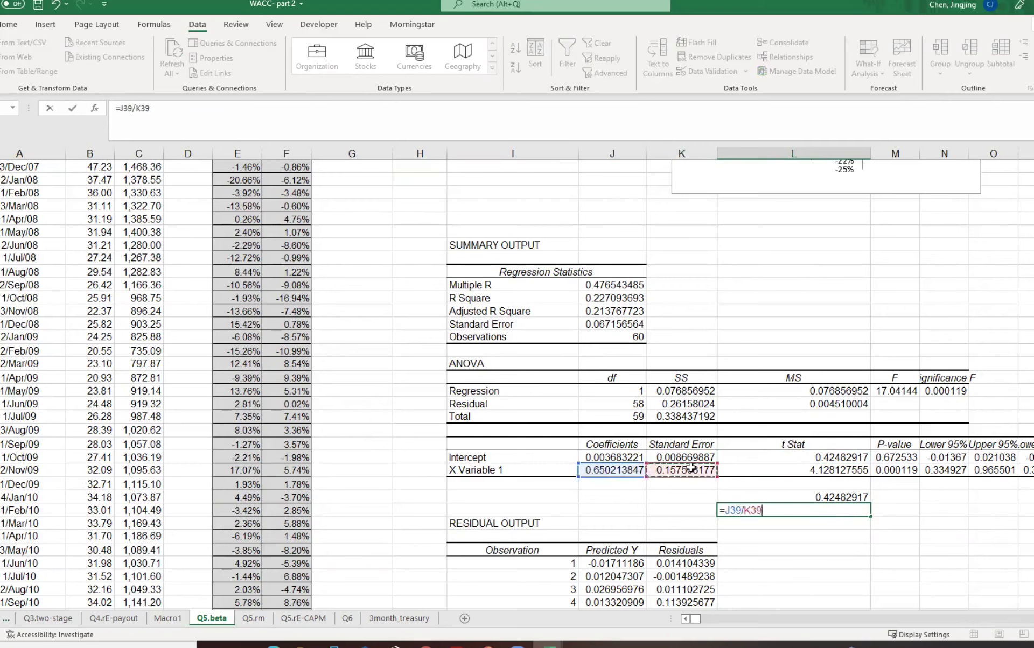
{"action": "key", "text": "Return"}
{"action": "left_click", "coordinate": [823, 510]}
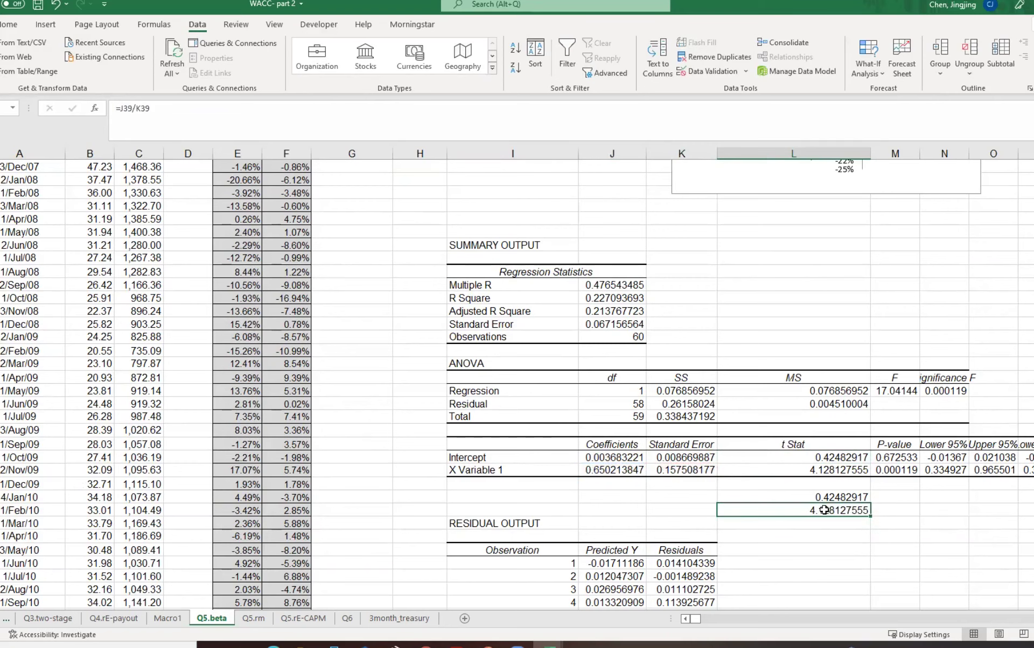
Step: Review the calculated t statistics in L41:L42 alongside the t Stat and P-value columns of the regression output
{"action": "left_click_drag", "start_coordinate": [841, 499], "coordinate": [842, 510]}
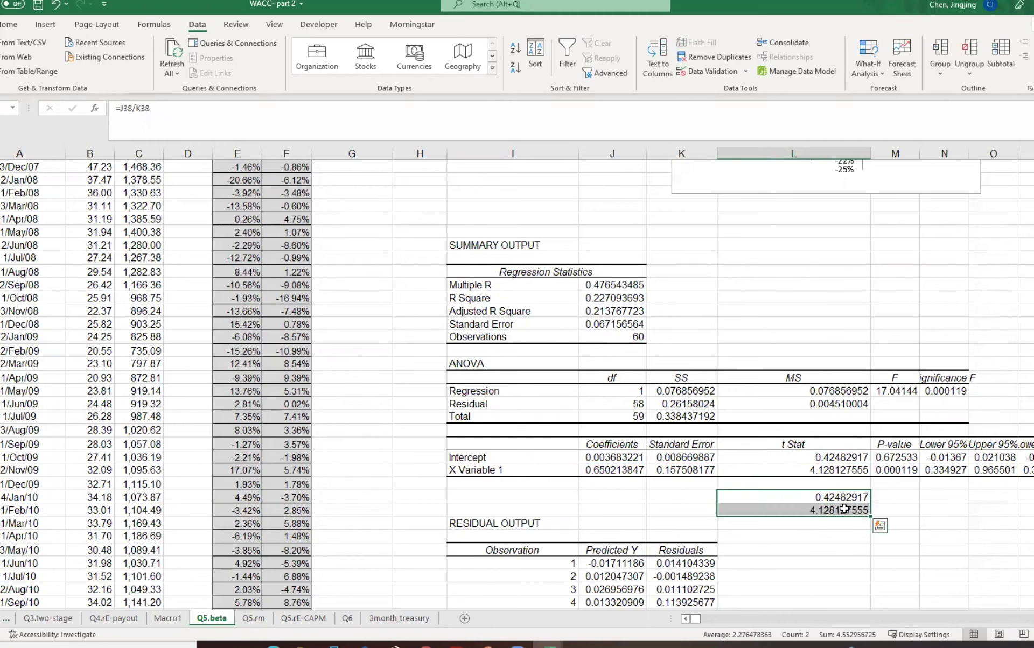
{"action": "left_click_drag", "start_coordinate": [901, 457], "coordinate": [900, 469]}
{"action": "left_click", "coordinate": [834, 459]}
{"action": "left_click", "coordinate": [901, 470]}
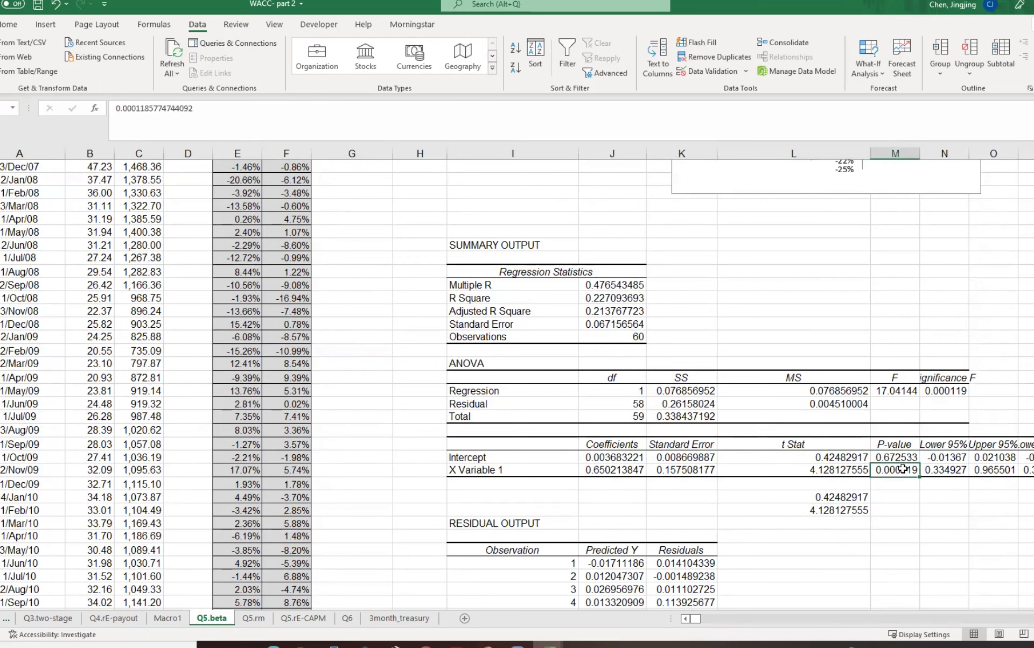
{"action": "left_click_drag", "start_coordinate": [899, 500], "coordinate": [899, 505]}
{"action": "left_click", "coordinate": [899, 507]}
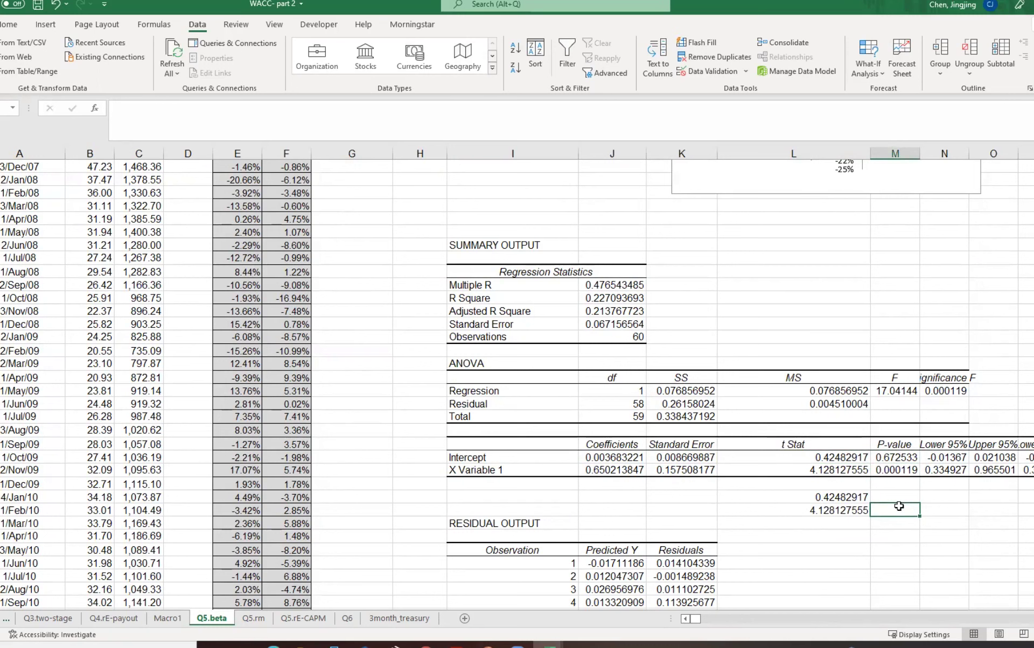
Step: Assess the significance of the X Variable 1 coefficient from its calculated t statistic and P-value
{"action": "left_click", "coordinate": [853, 511]}
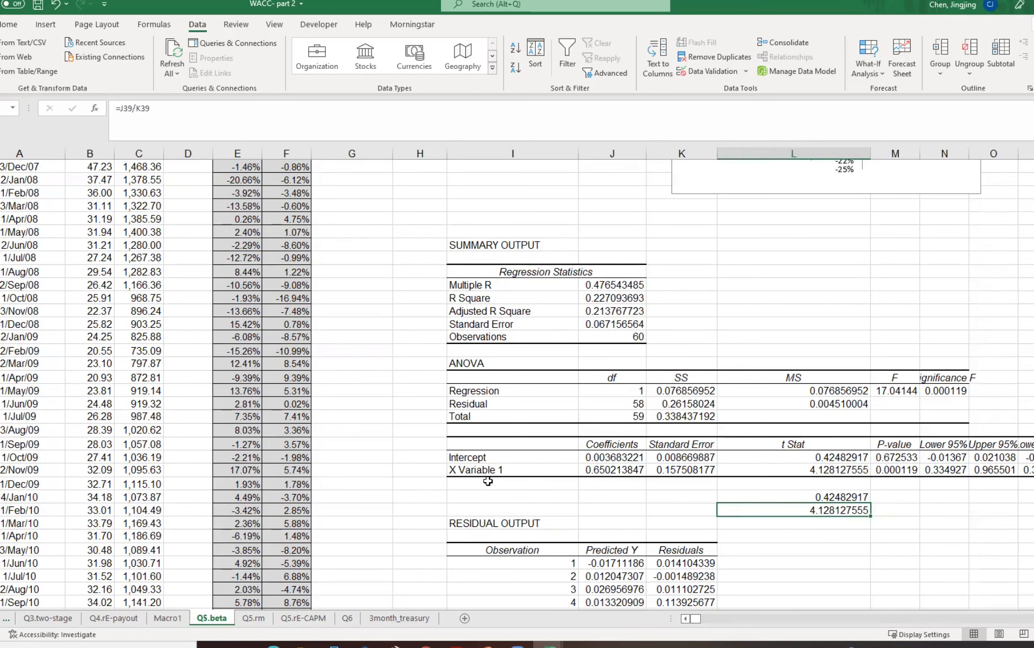
{"action": "left_click", "coordinate": [609, 468]}
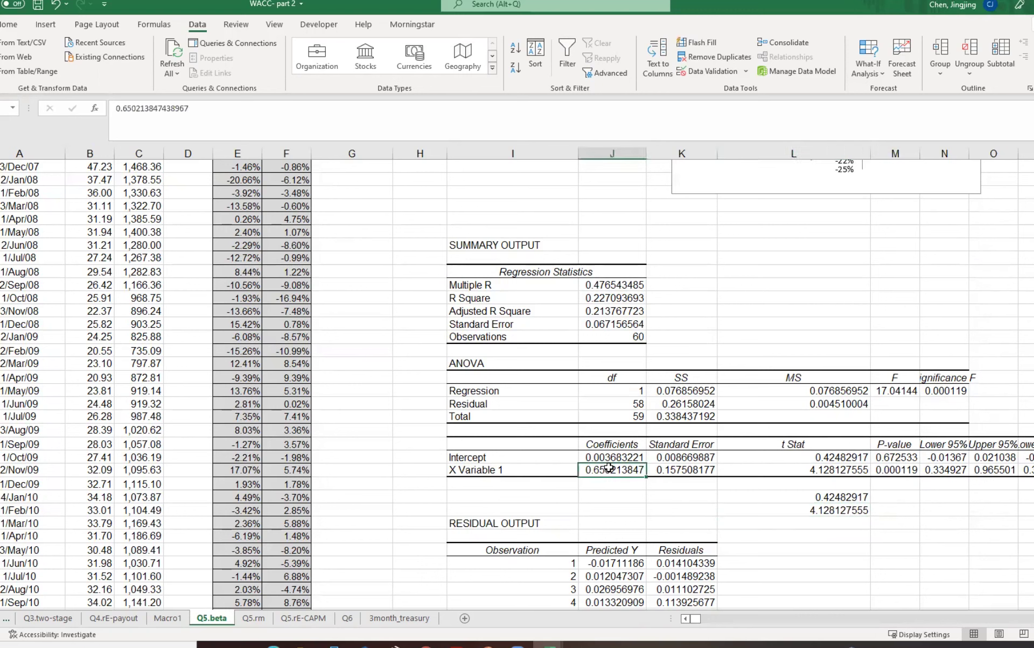
{"action": "left_click", "coordinate": [910, 470]}
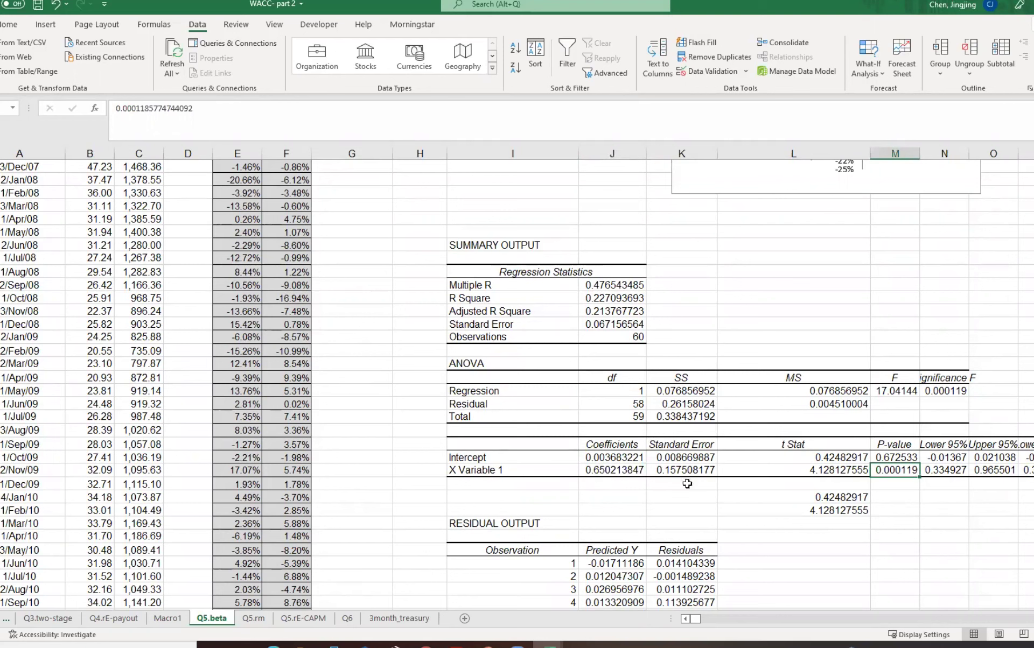
{"action": "left_click", "coordinate": [635, 467]}
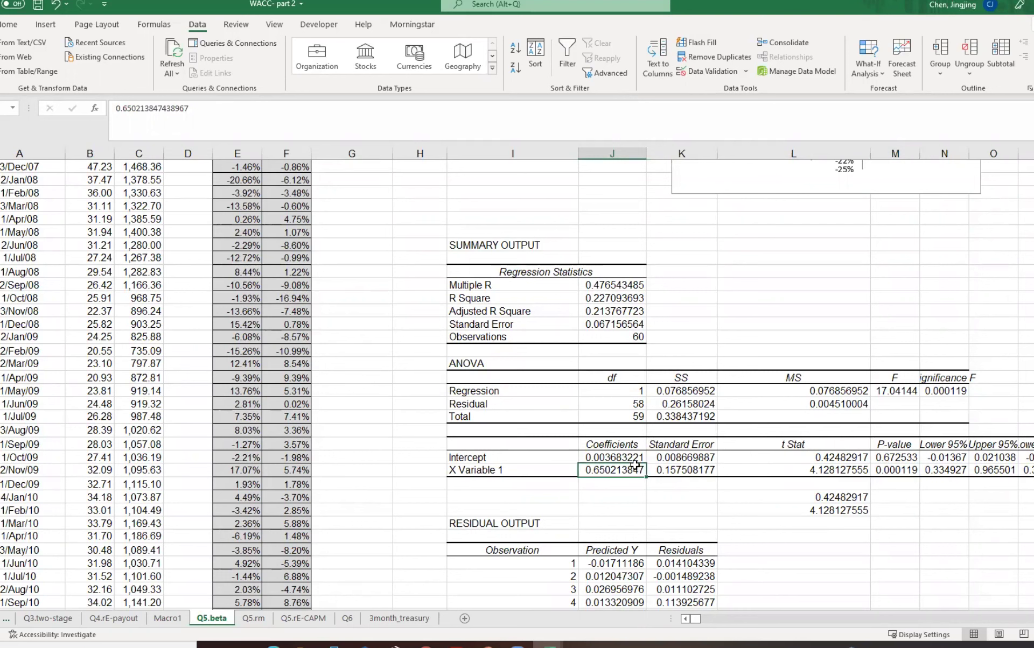